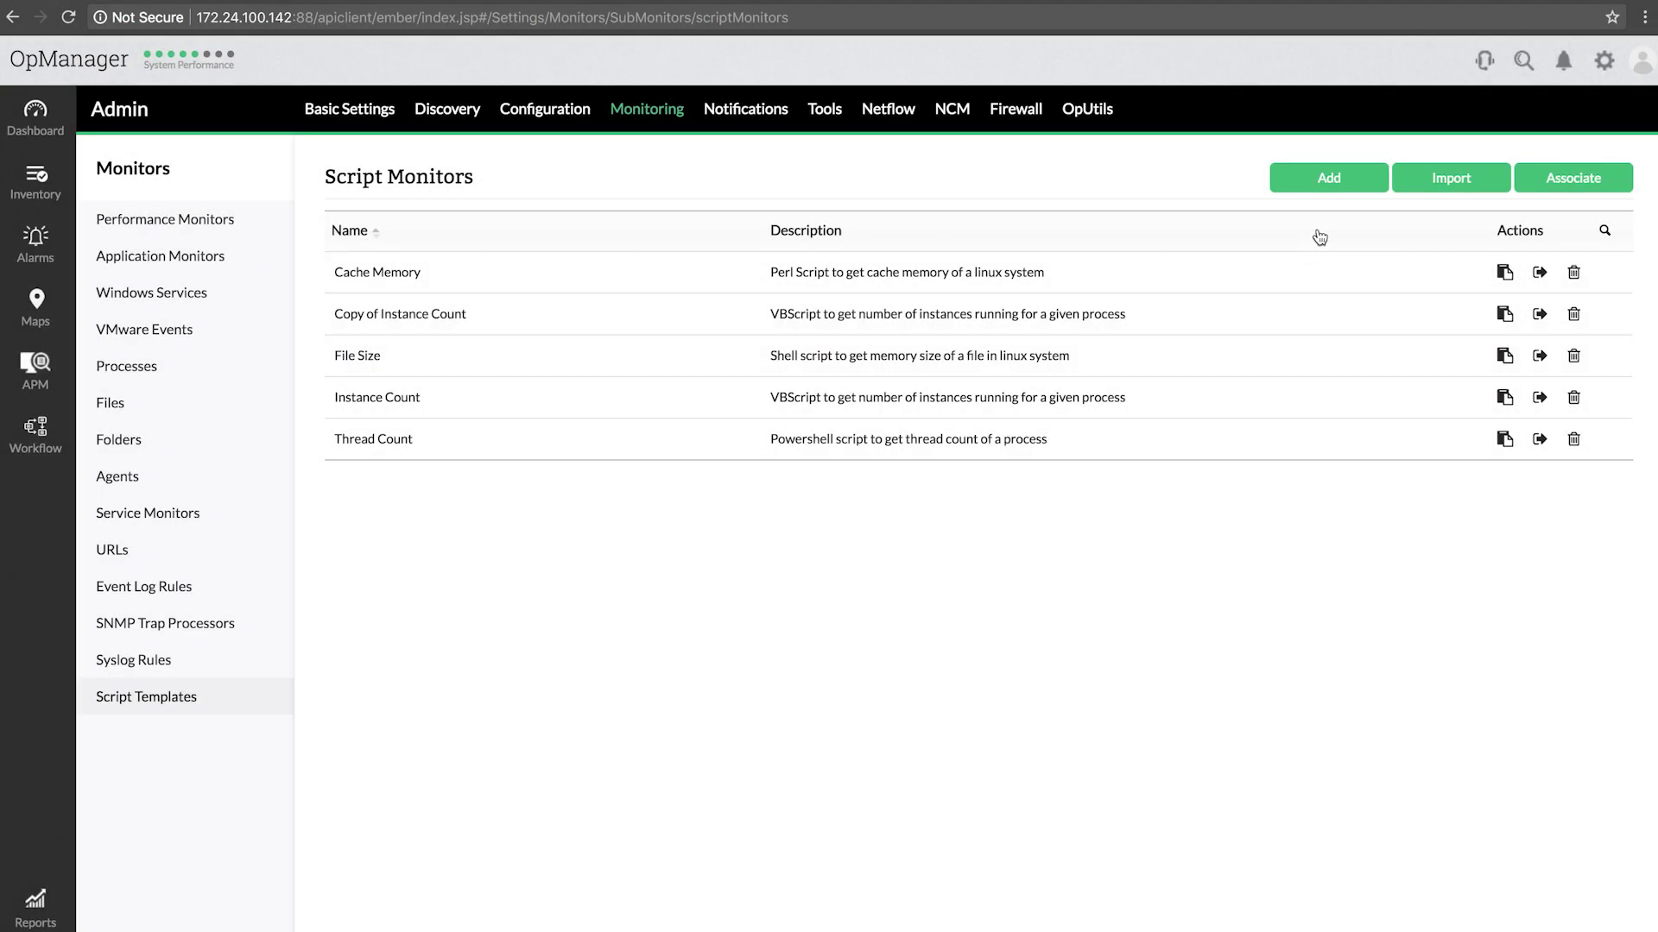
Navigate via Settings and the Monitoring tab to the Script Templates (Script Monitors) list.
{"action": "left_click", "coordinate": [1351, 185]}
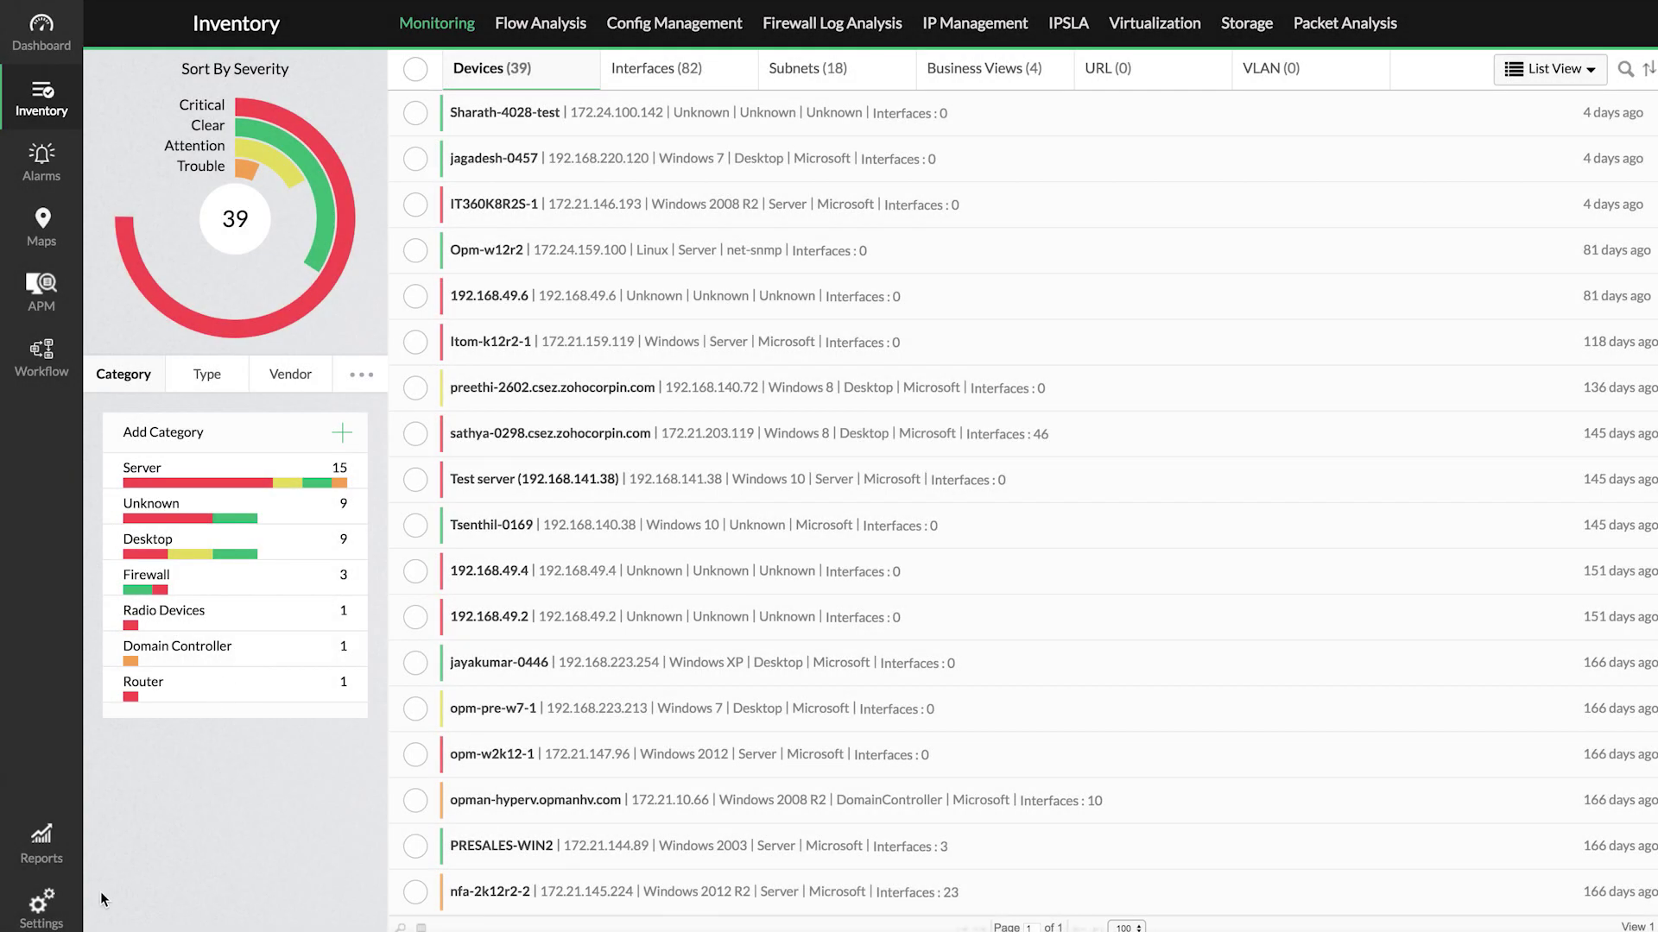
{"action": "left_click", "coordinate": [40, 919]}
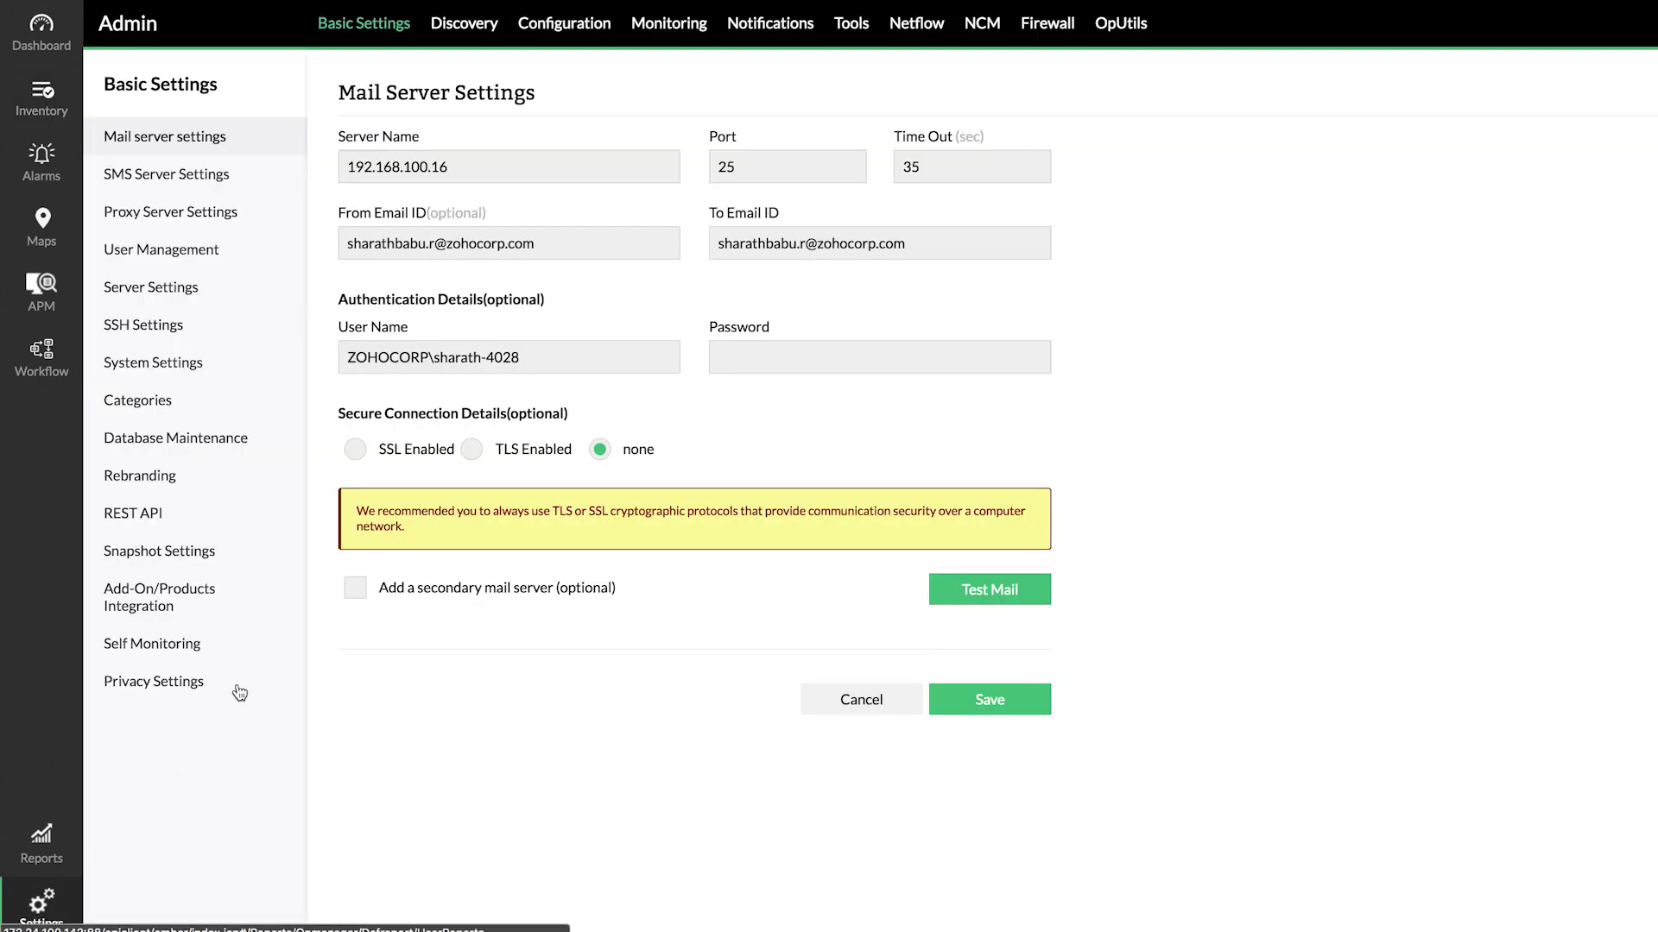
{"action": "left_click", "coordinate": [672, 31]}
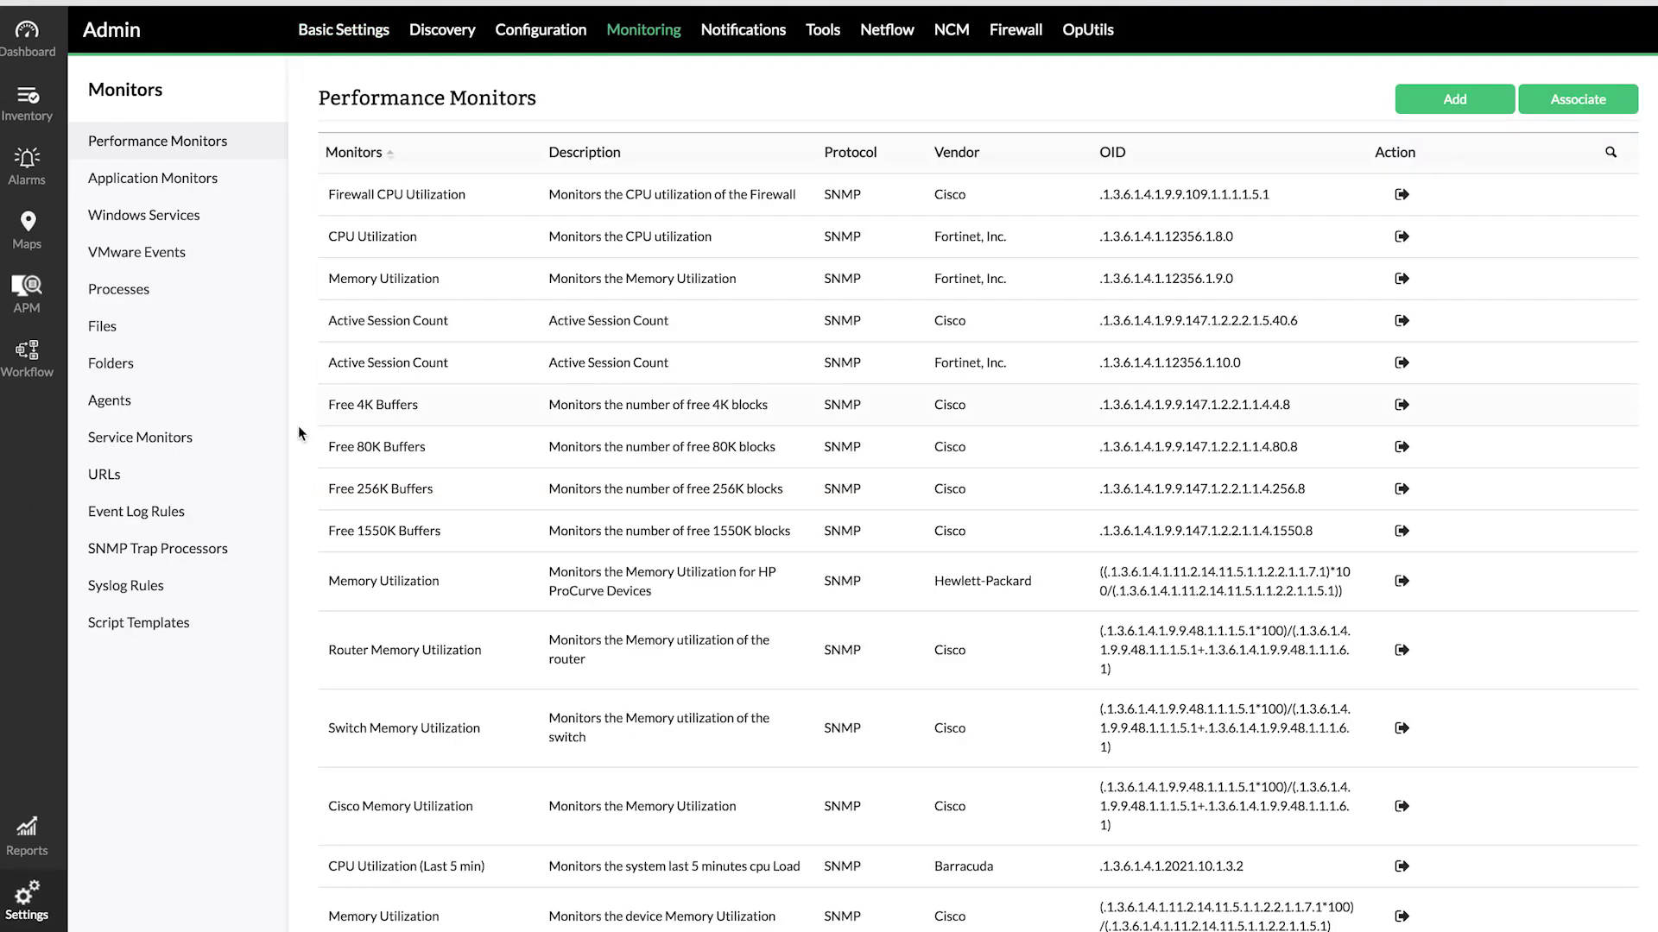
{"action": "left_click", "coordinate": [166, 624]}
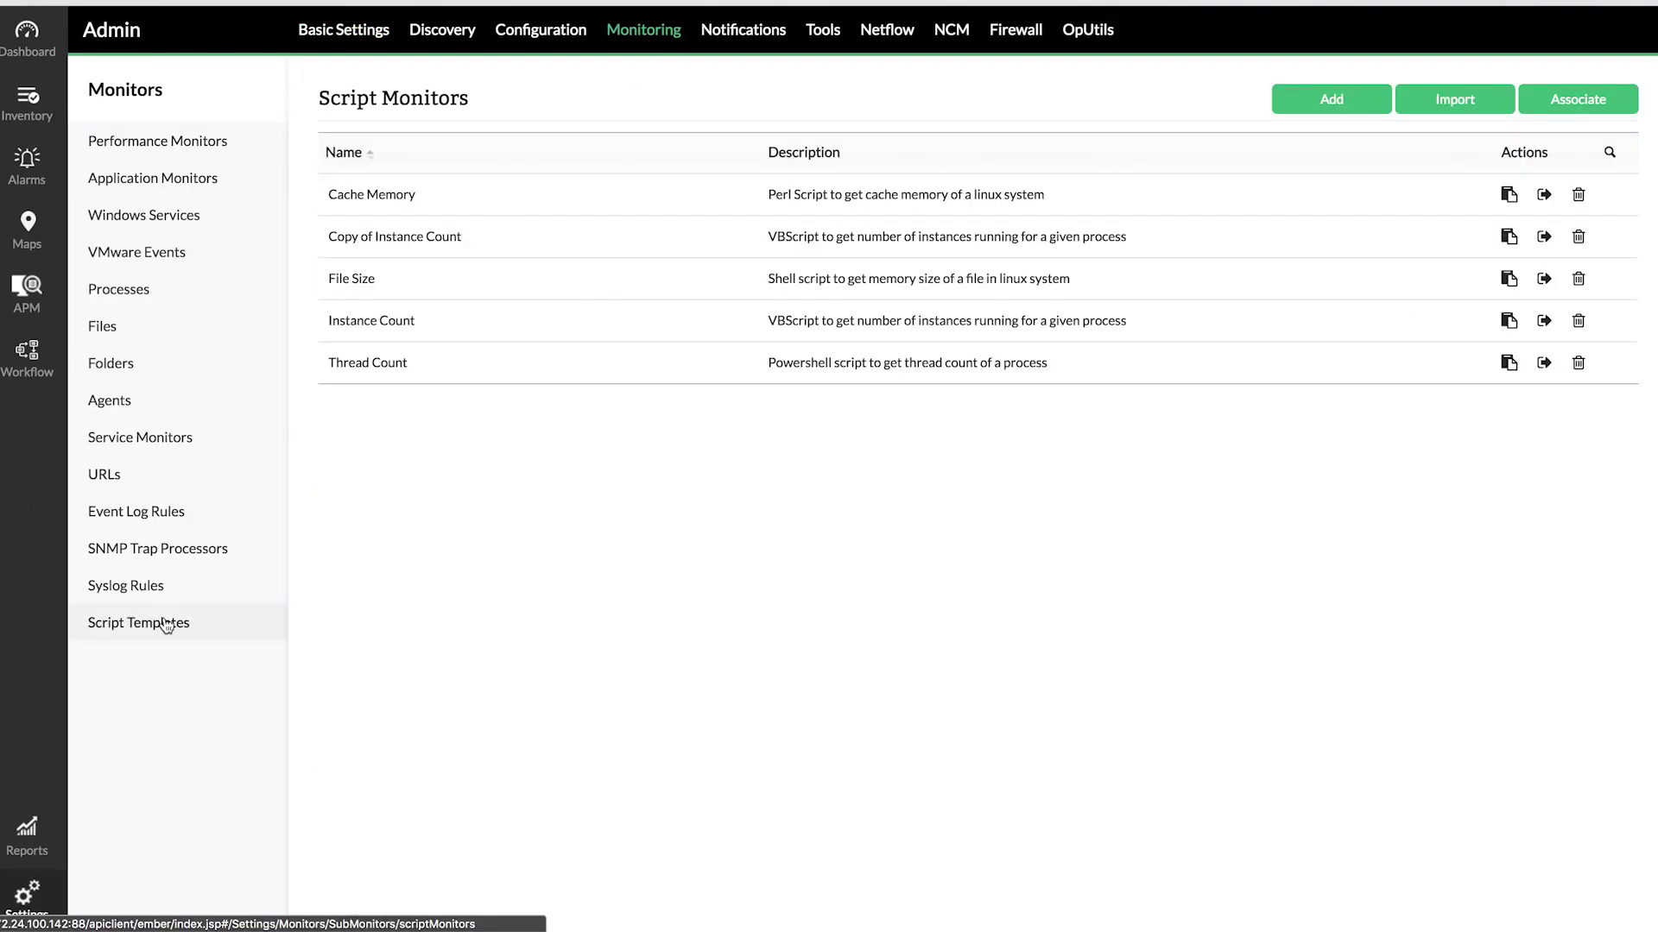
Start a new script template with name and description 'certificate expiration reminder'.
{"action": "left_click", "coordinate": [1350, 110]}
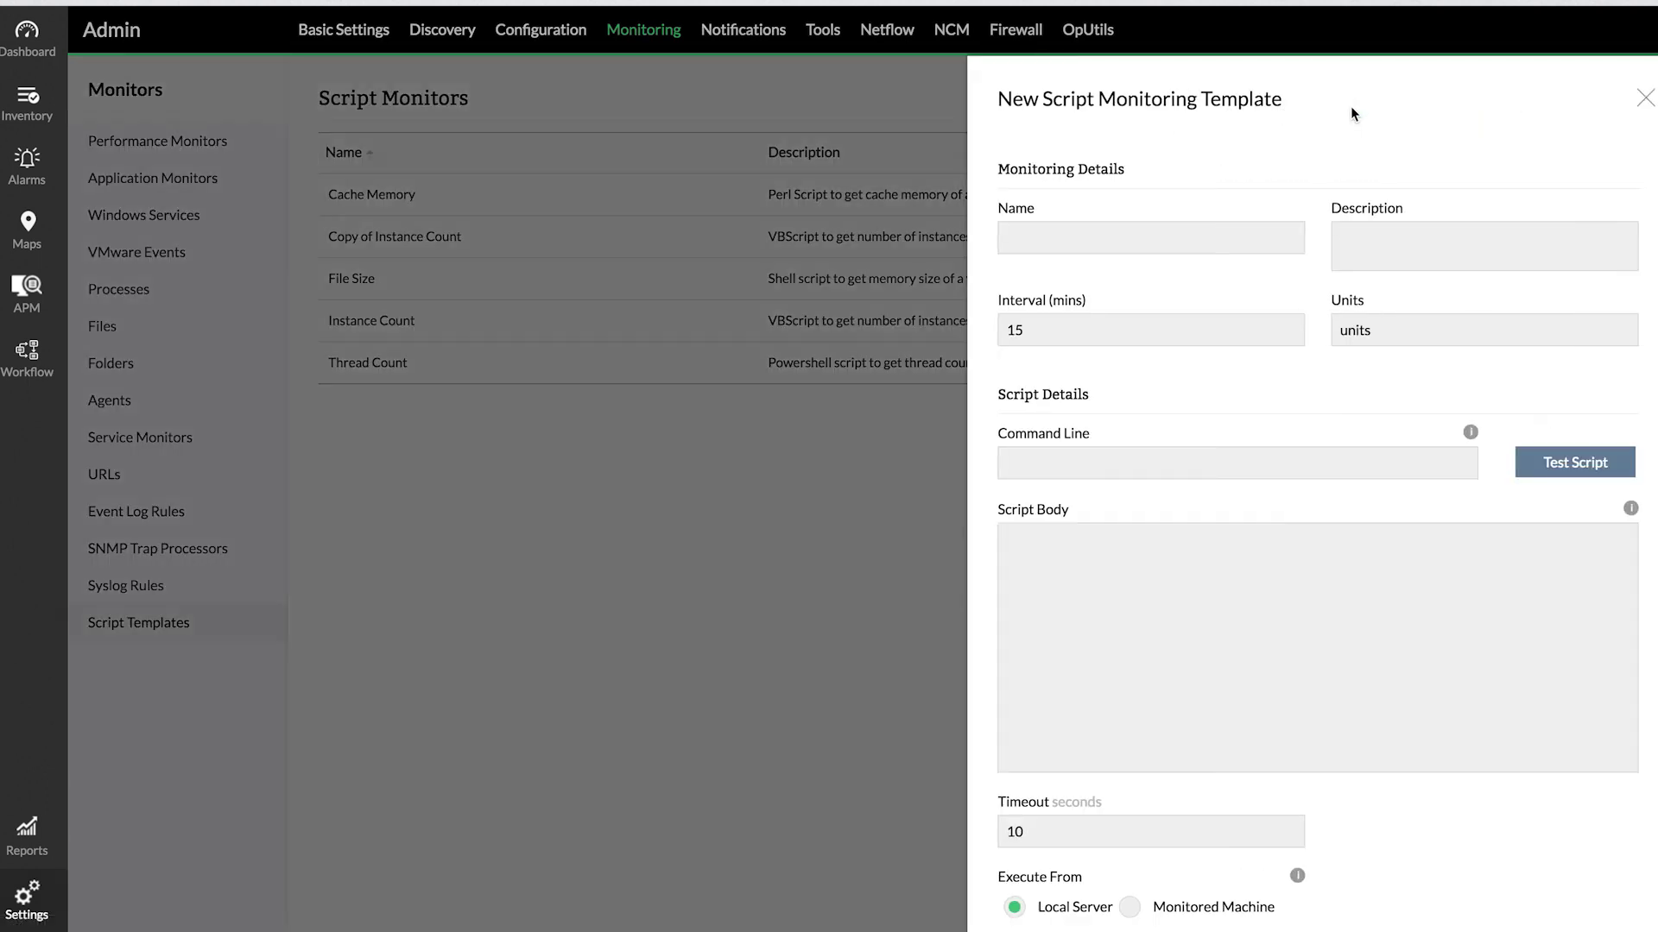
{"action": "left_click", "coordinate": [1181, 246]}
{"action": "type", "text": "certificate expiration reminder"}
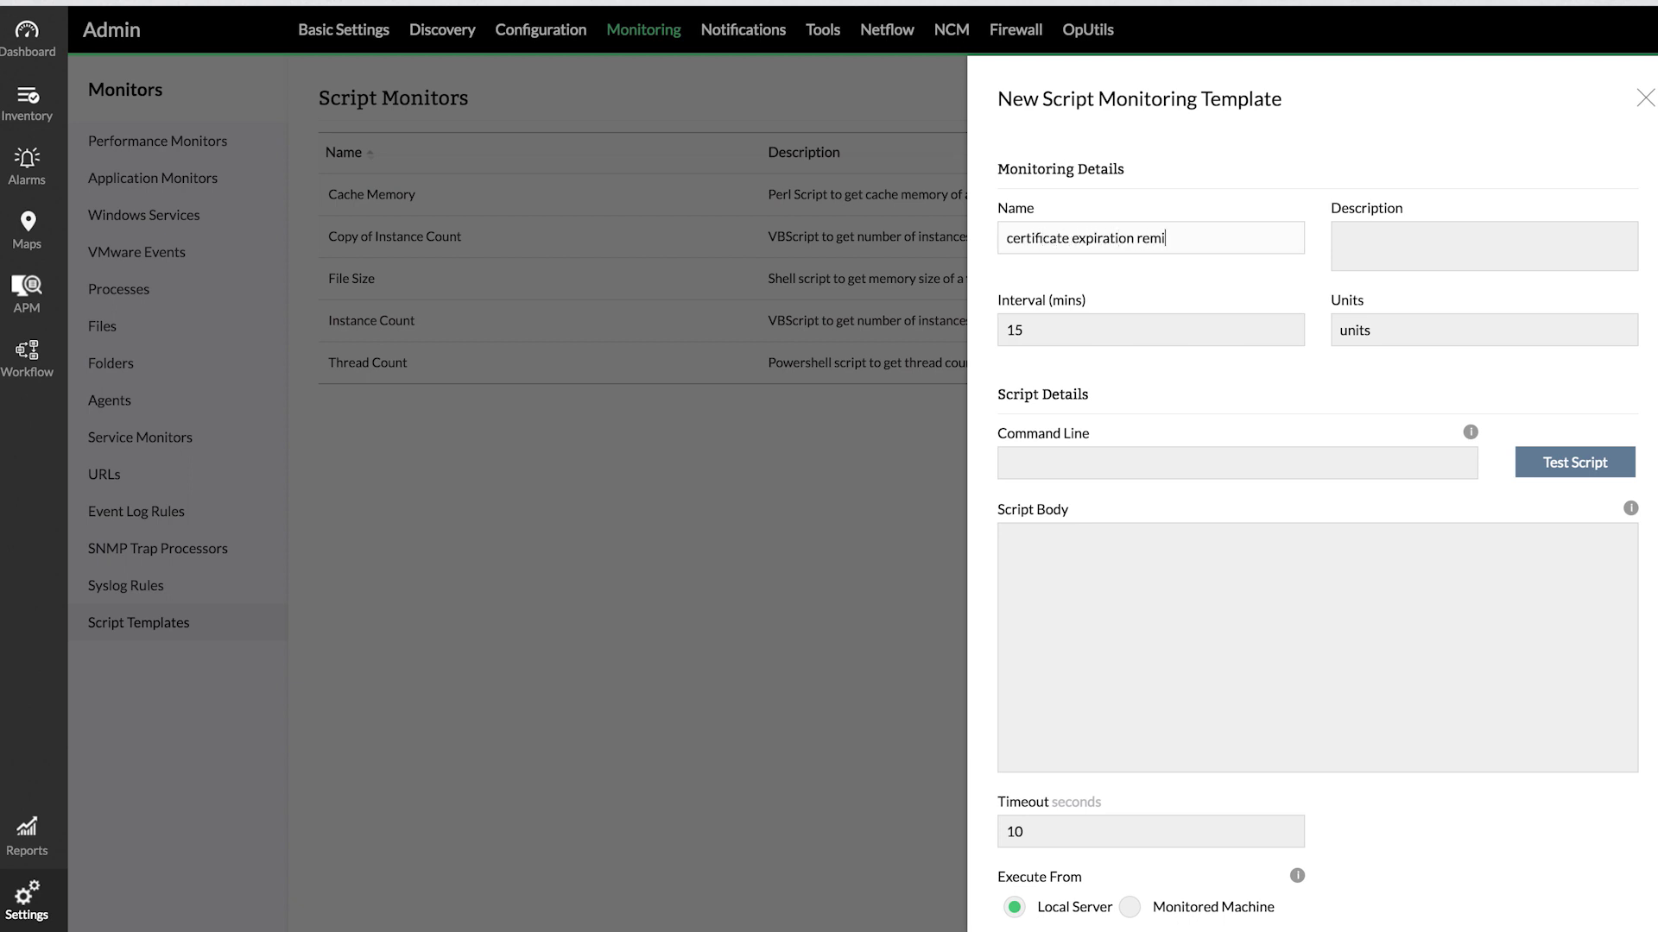
{"action": "key", "text": "Tab"}
{"action": "type", "text": "certificate expiration "}
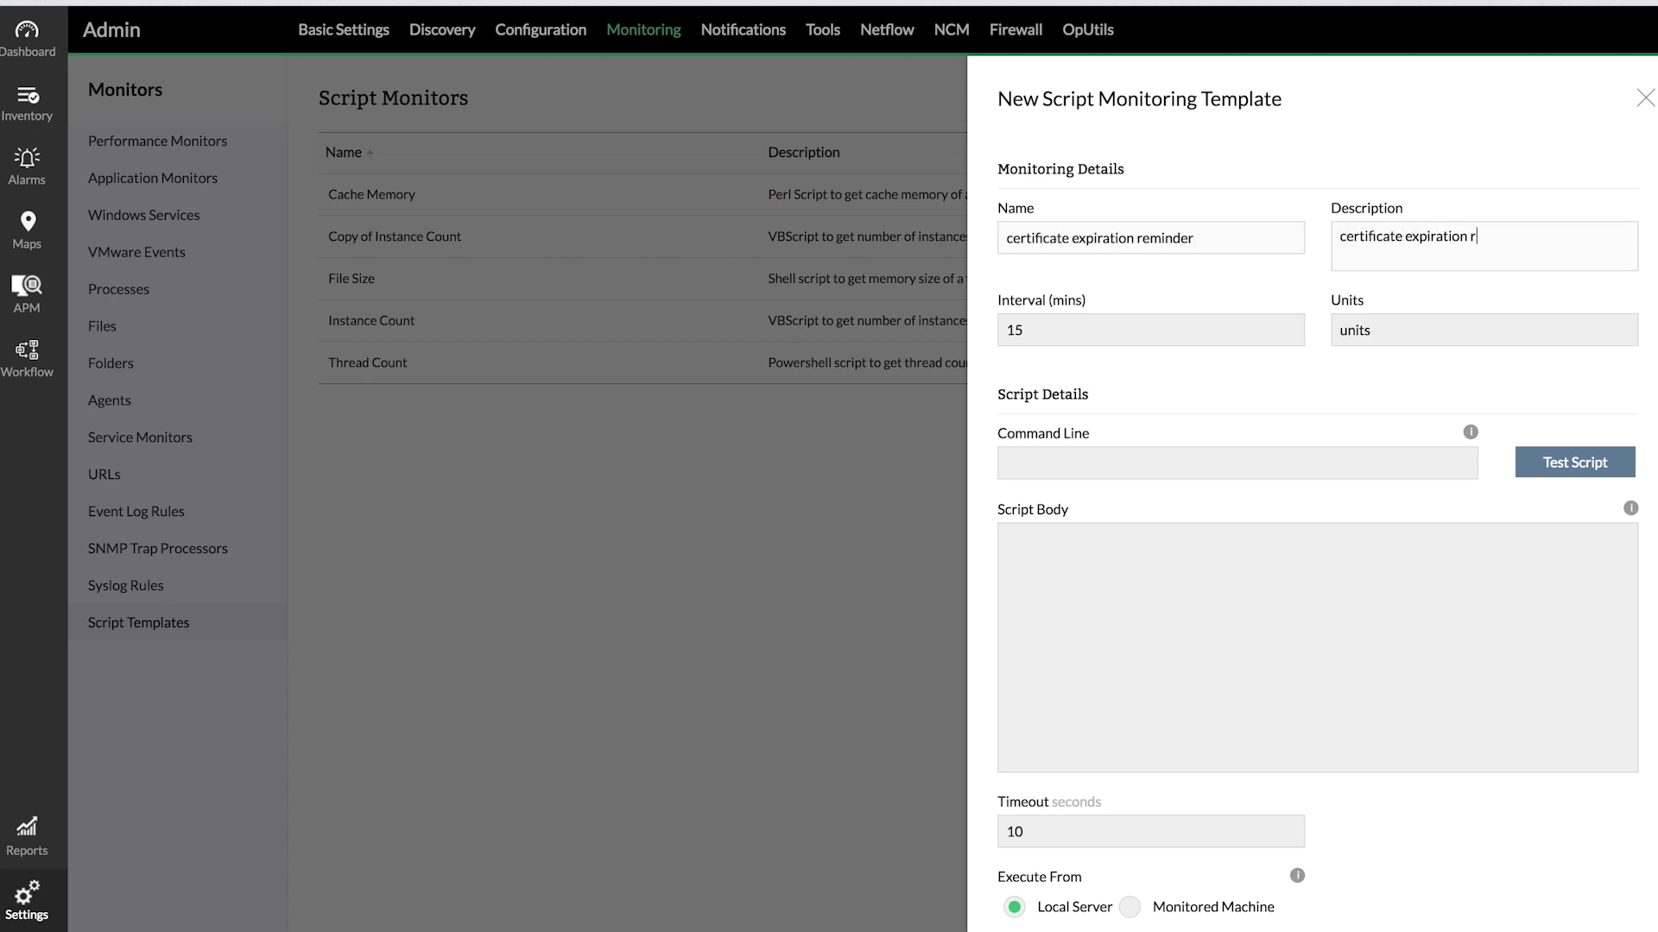
{"action": "type", "text": "reminder"}
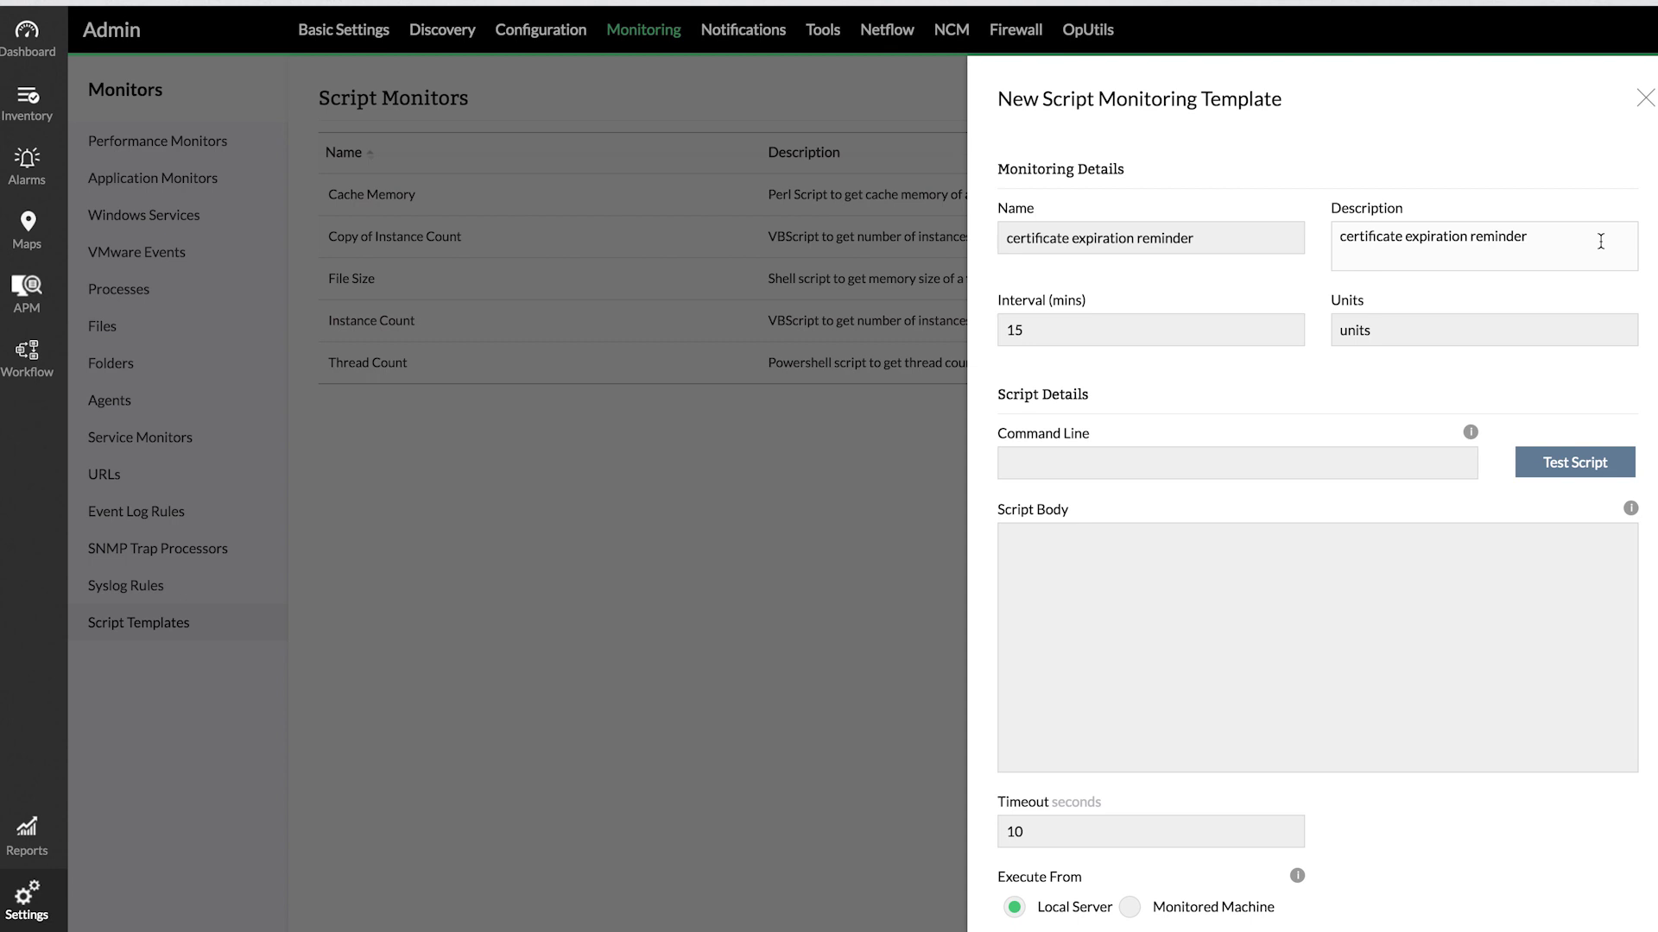
Set the polling interval to 15 minutes and the units to days.
{"action": "left_click", "coordinate": [1094, 335]}
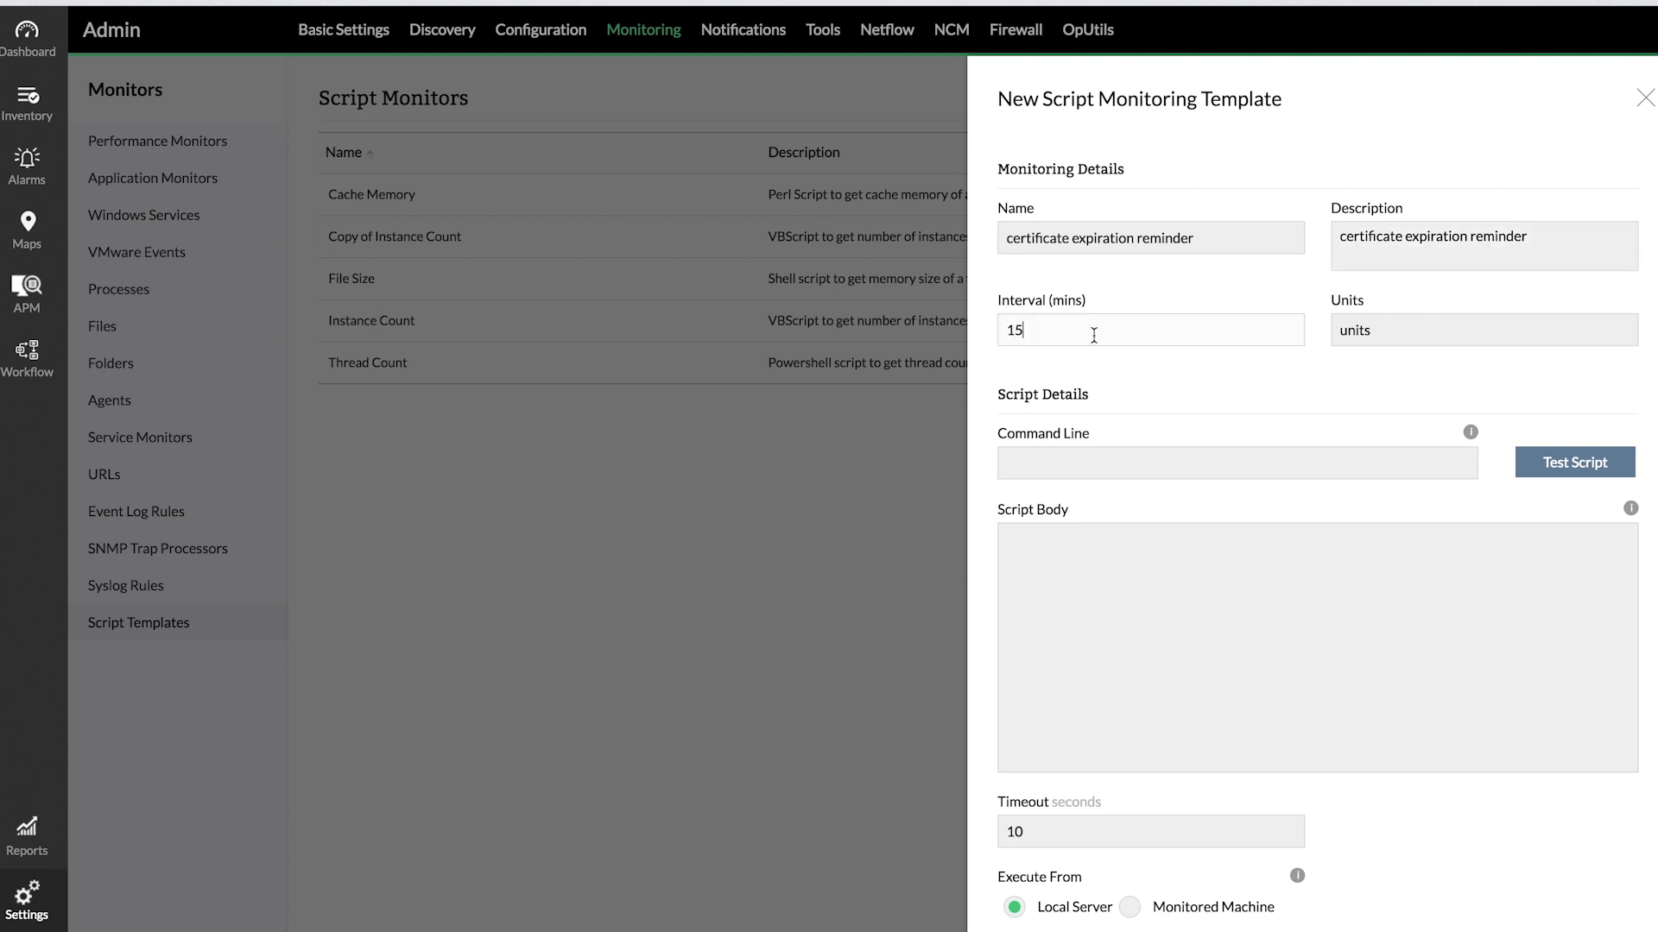
{"action": "type", "text": "1"}
{"action": "type", "text": "5"}
{"action": "left_click", "coordinate": [1349, 339]}
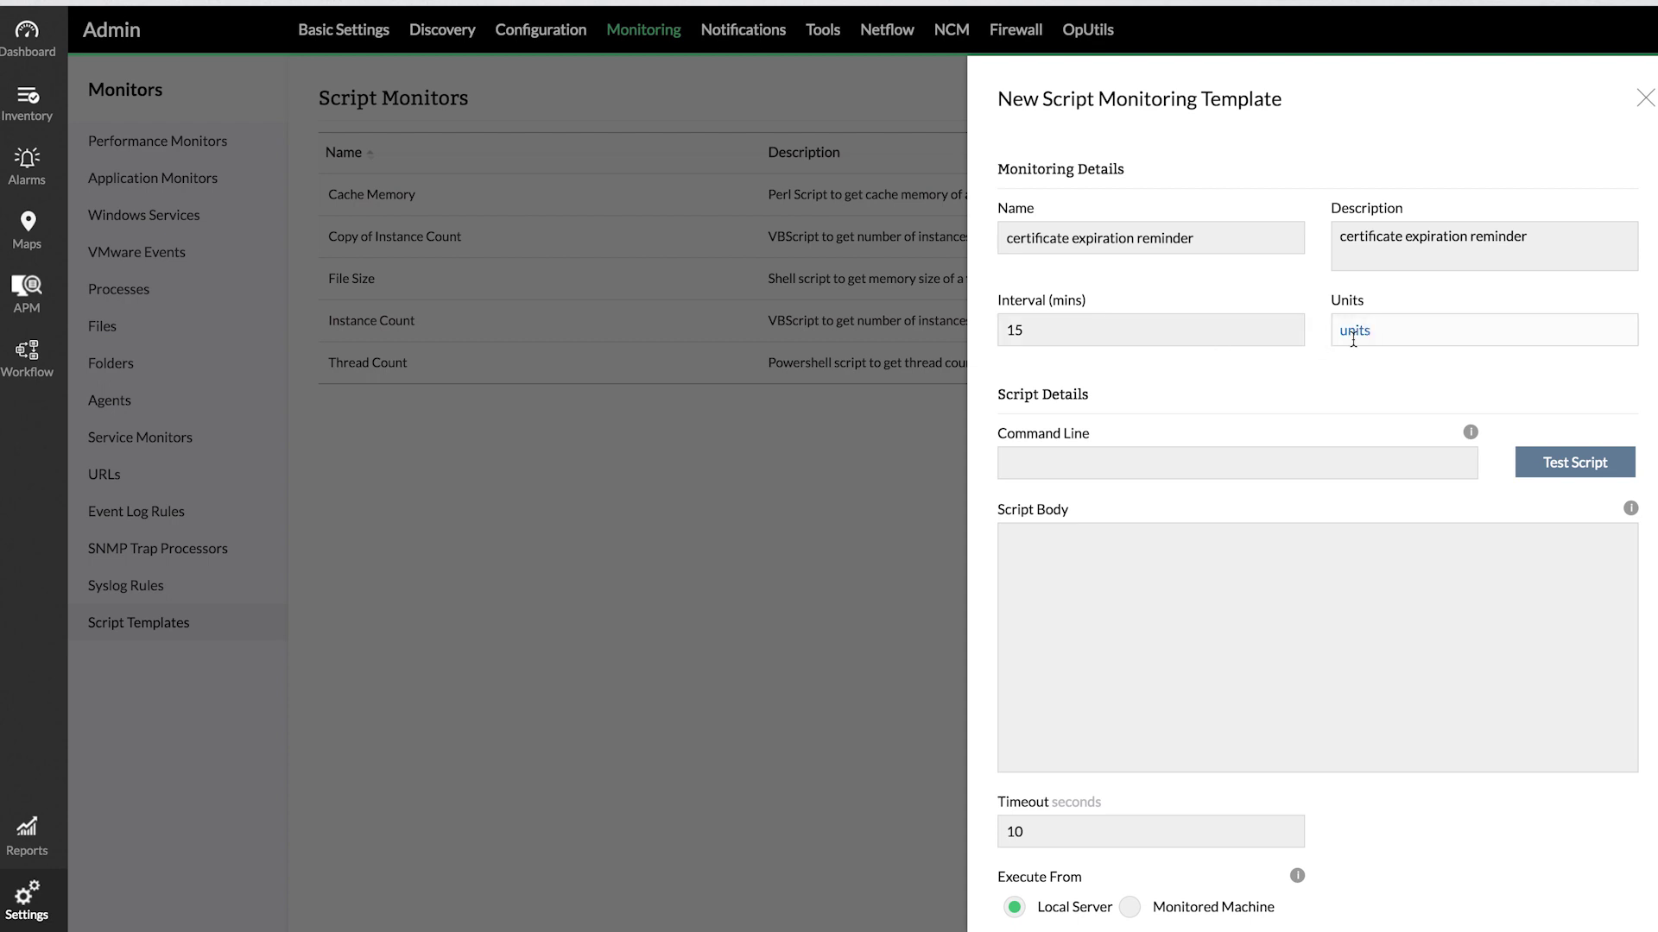
{"action": "type", "text": "d"}
{"action": "type", "text": "ays"}
{"action": "left_click", "coordinate": [1196, 460]}
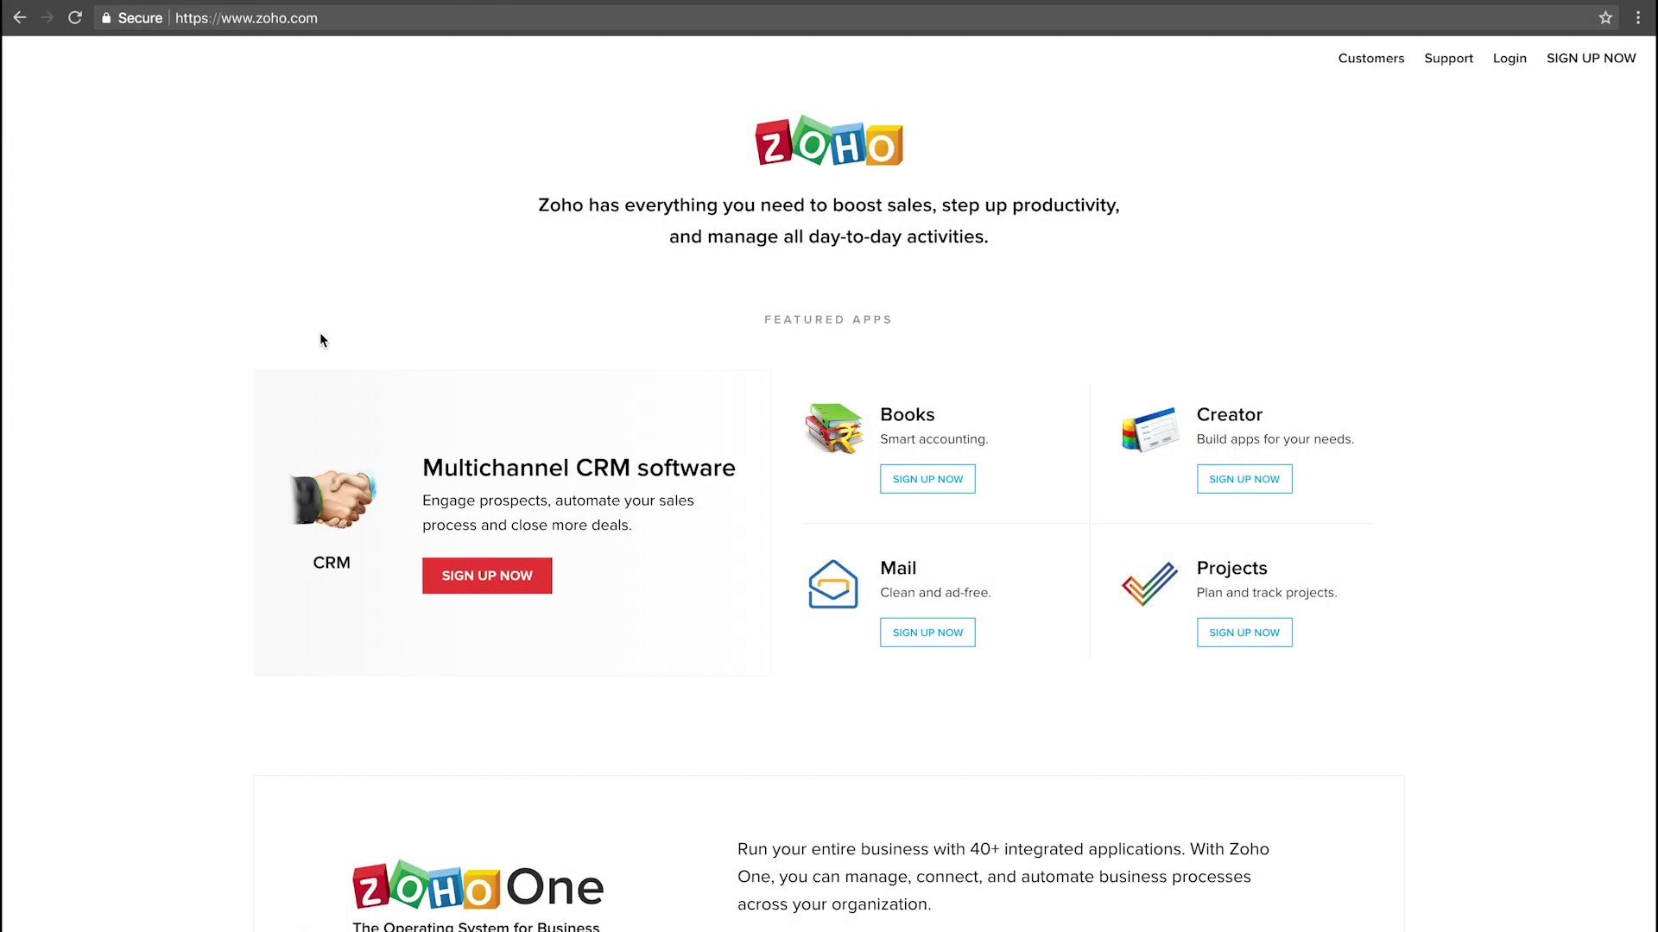
{"action": "left_click", "coordinate": [139, 19]}
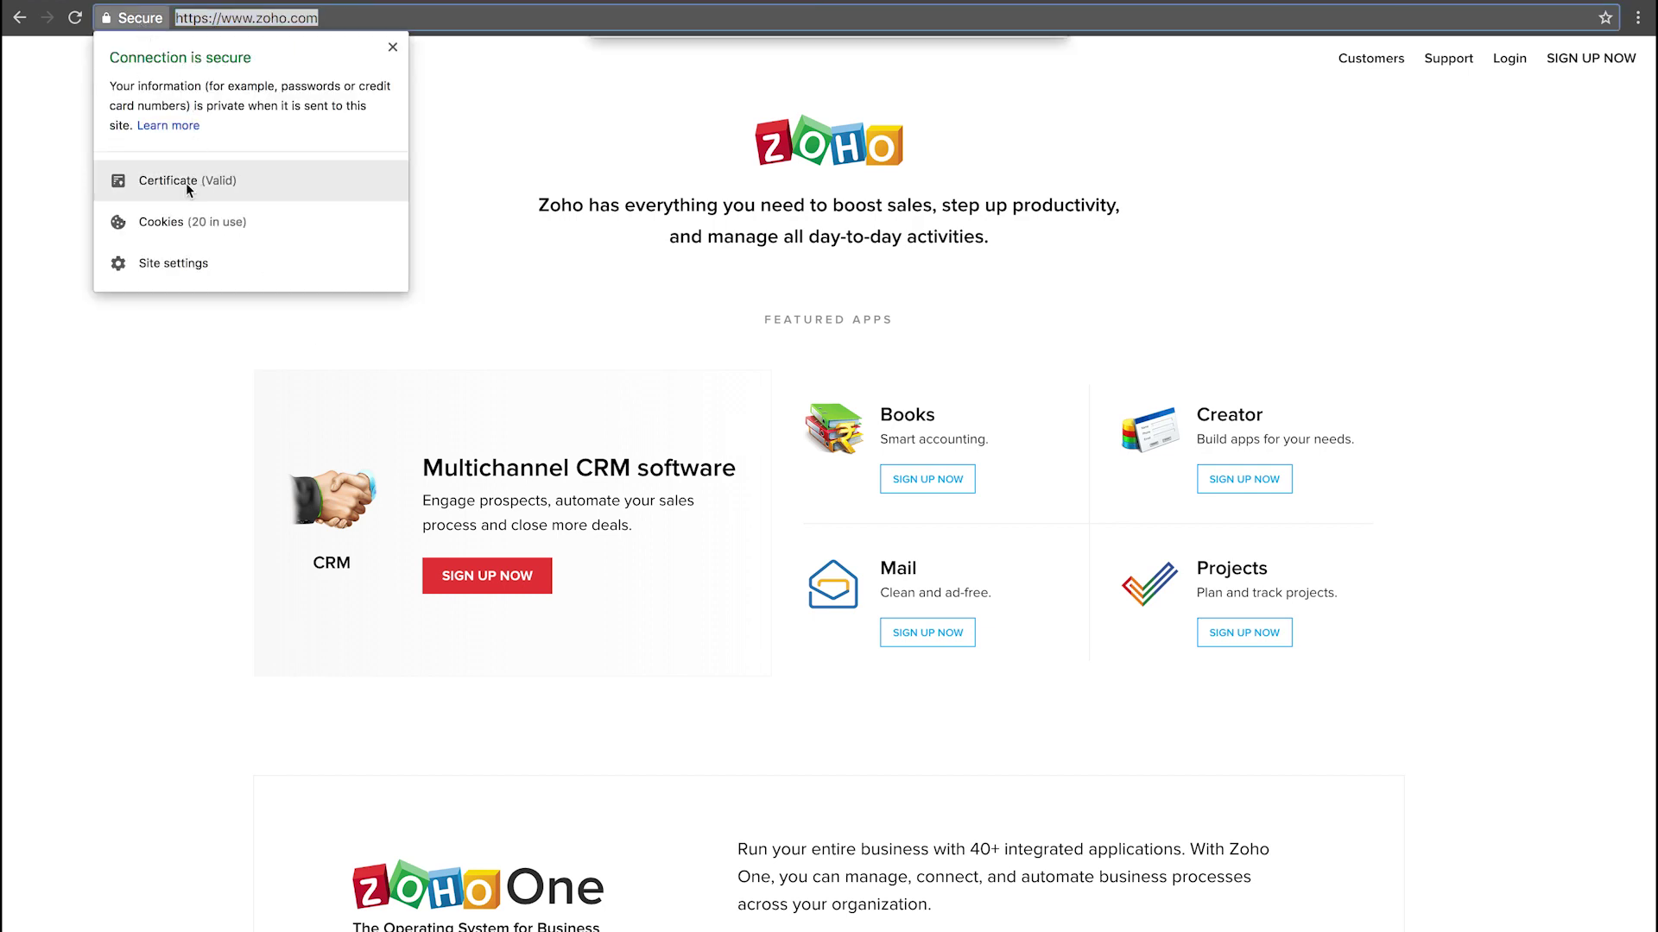
{"action": "left_click", "coordinate": [185, 181]}
{"action": "left_click", "coordinate": [630, 234]}
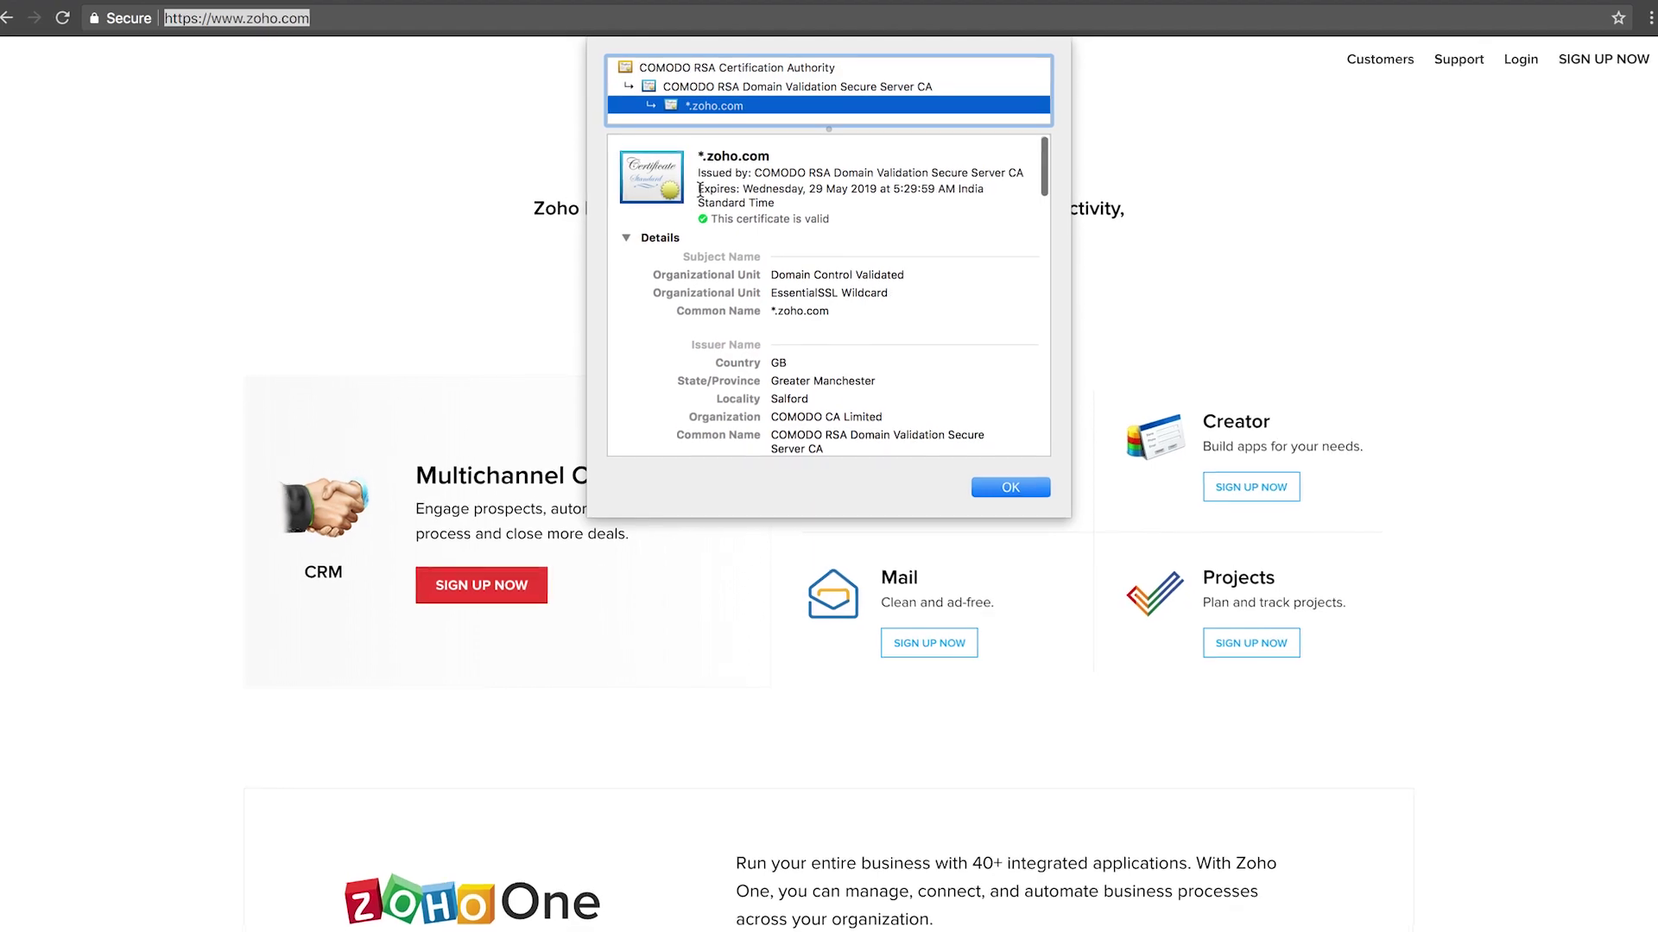
{"action": "left_click_drag", "start_coordinate": [693, 195], "coordinate": [803, 211]}
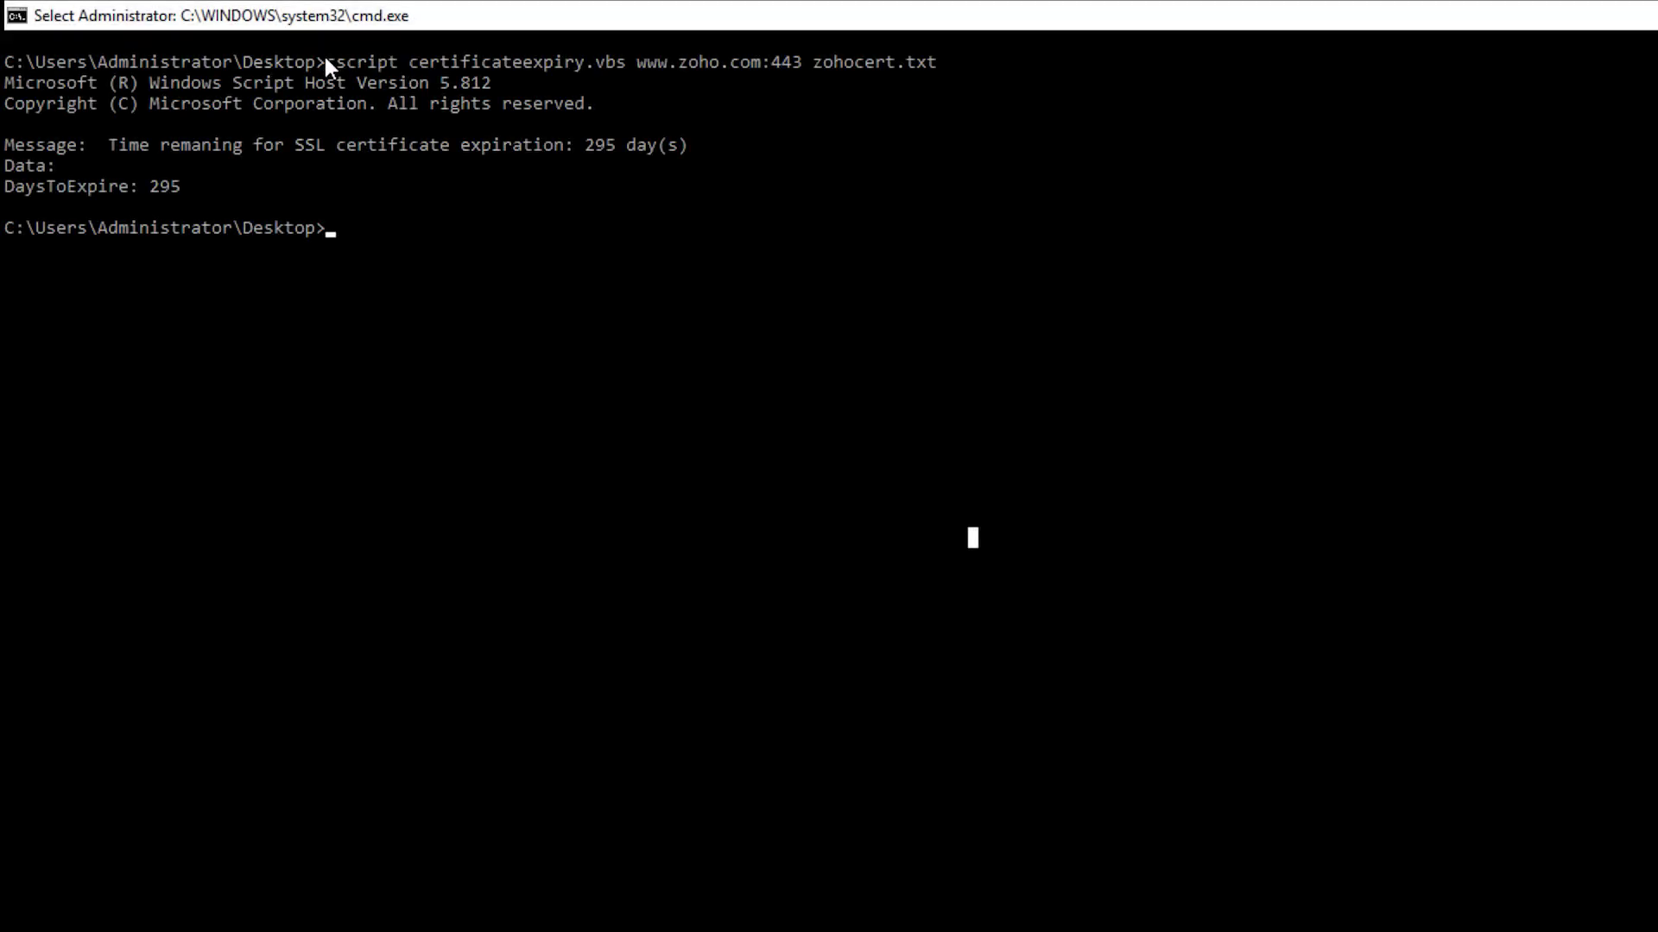
{"action": "left_click_drag", "start_coordinate": [328, 62], "coordinate": [935, 62]}
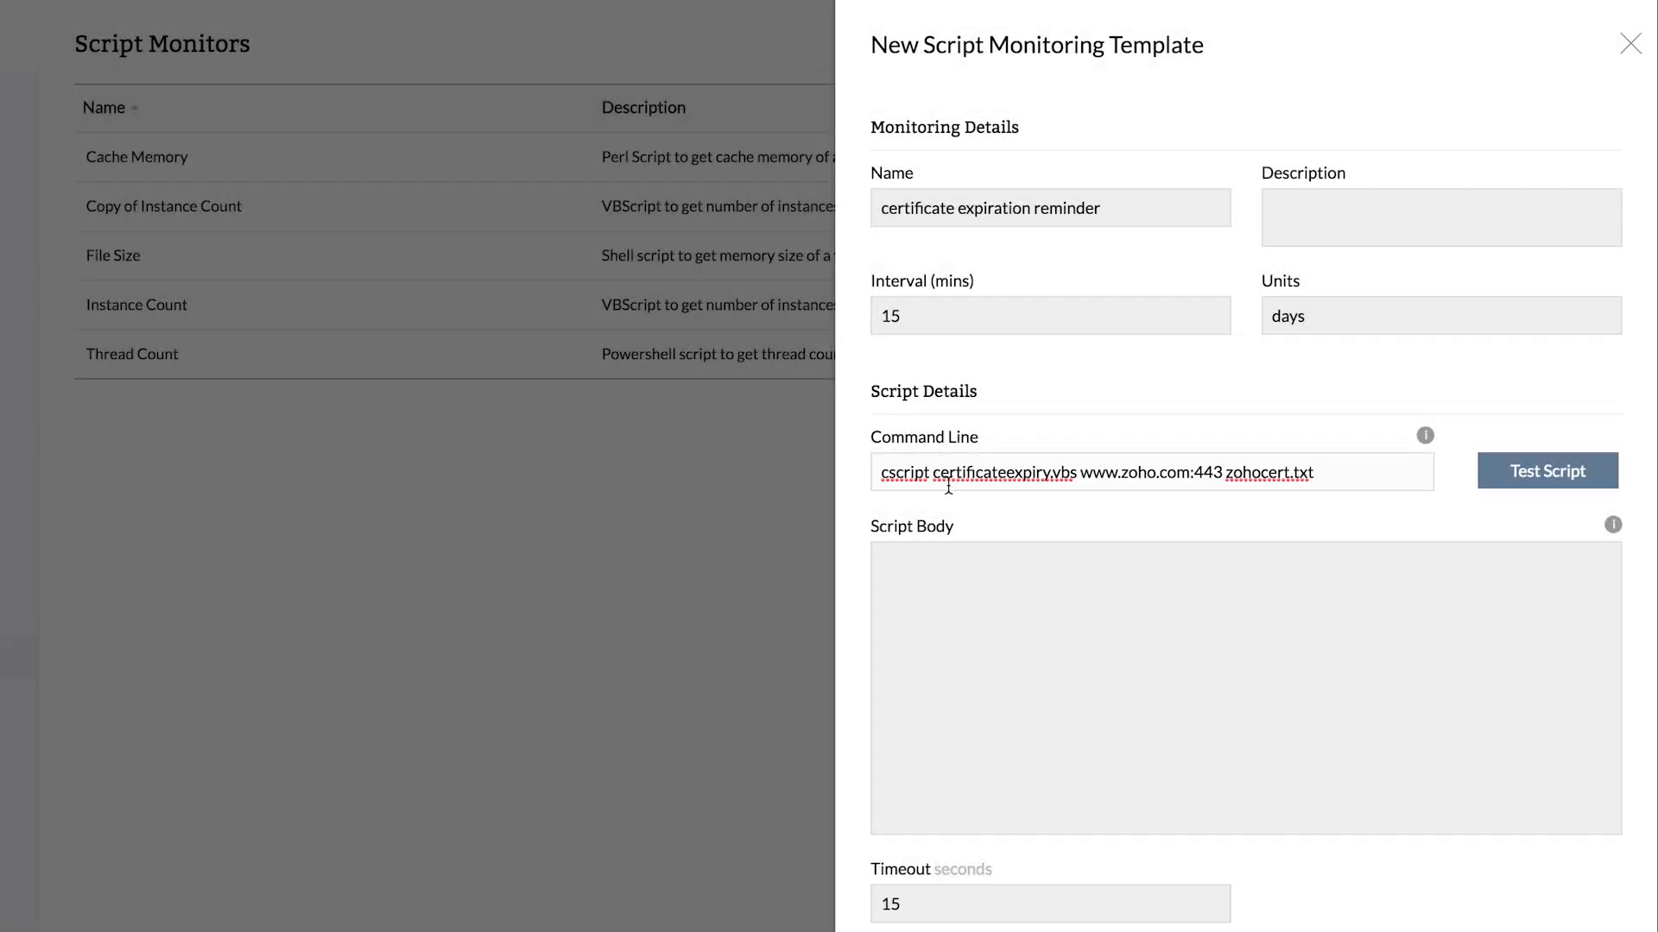
{"action": "left_click_drag", "start_coordinate": [934, 474], "coordinate": [1074, 474]}
Change the command's script name to ${FileName}.vbs and load certificateexpiry in Notepad++.
{"action": "type", "text": "$"}
{"action": "type", "text": "{F"}
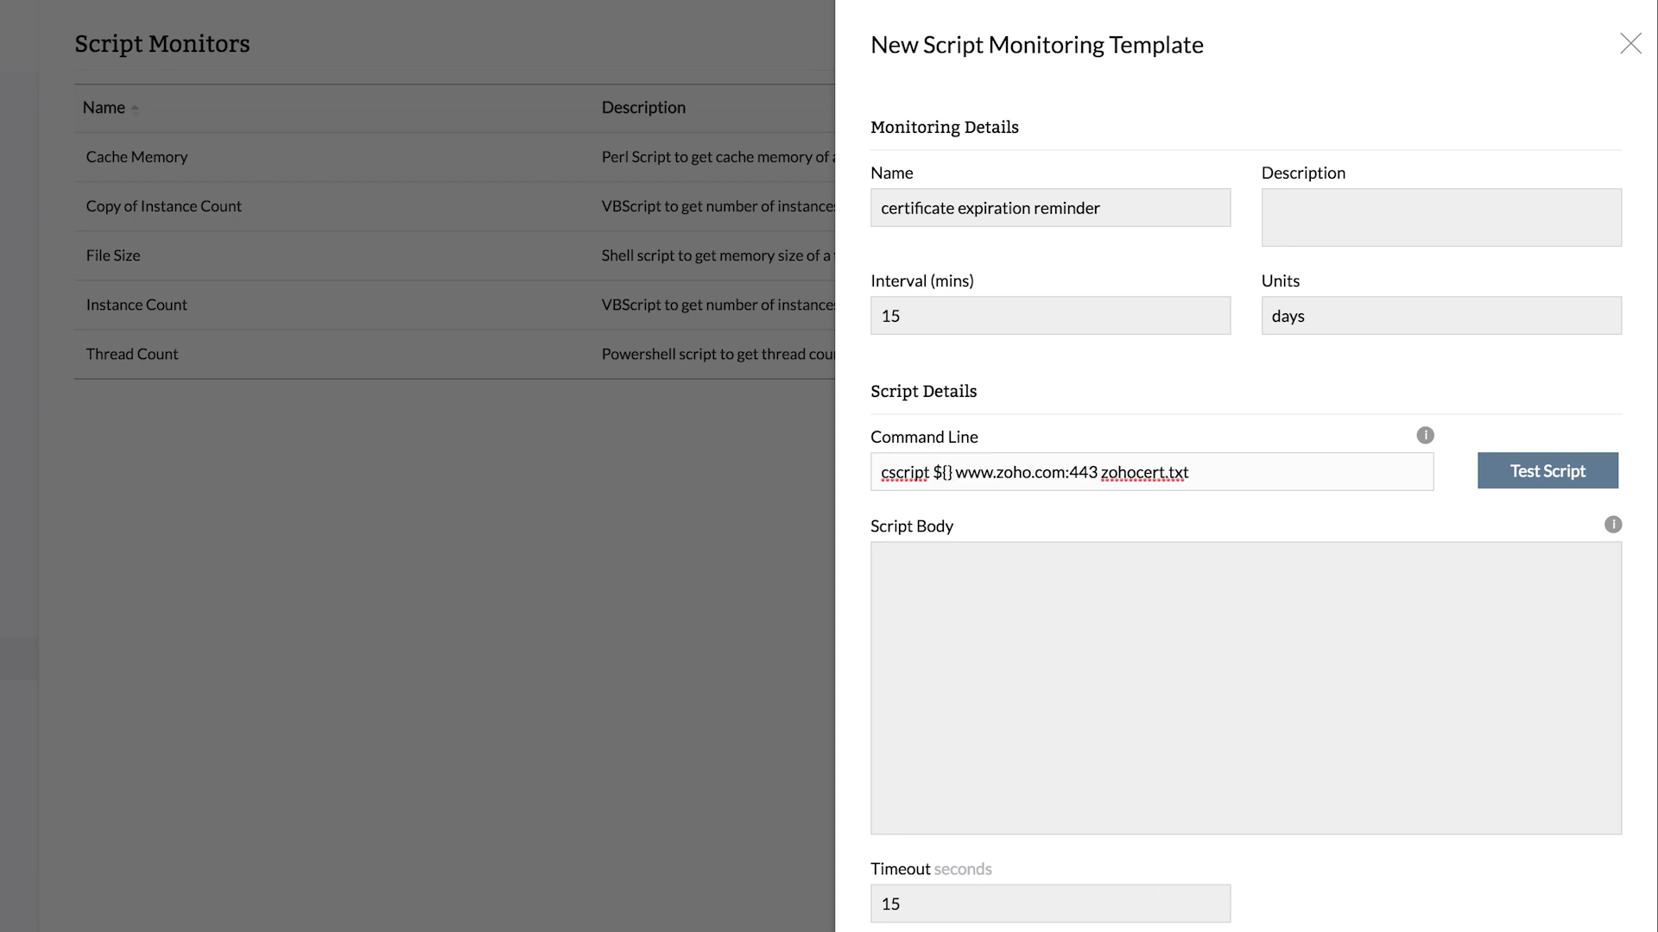
{"action": "type", "text": "ileName}"}
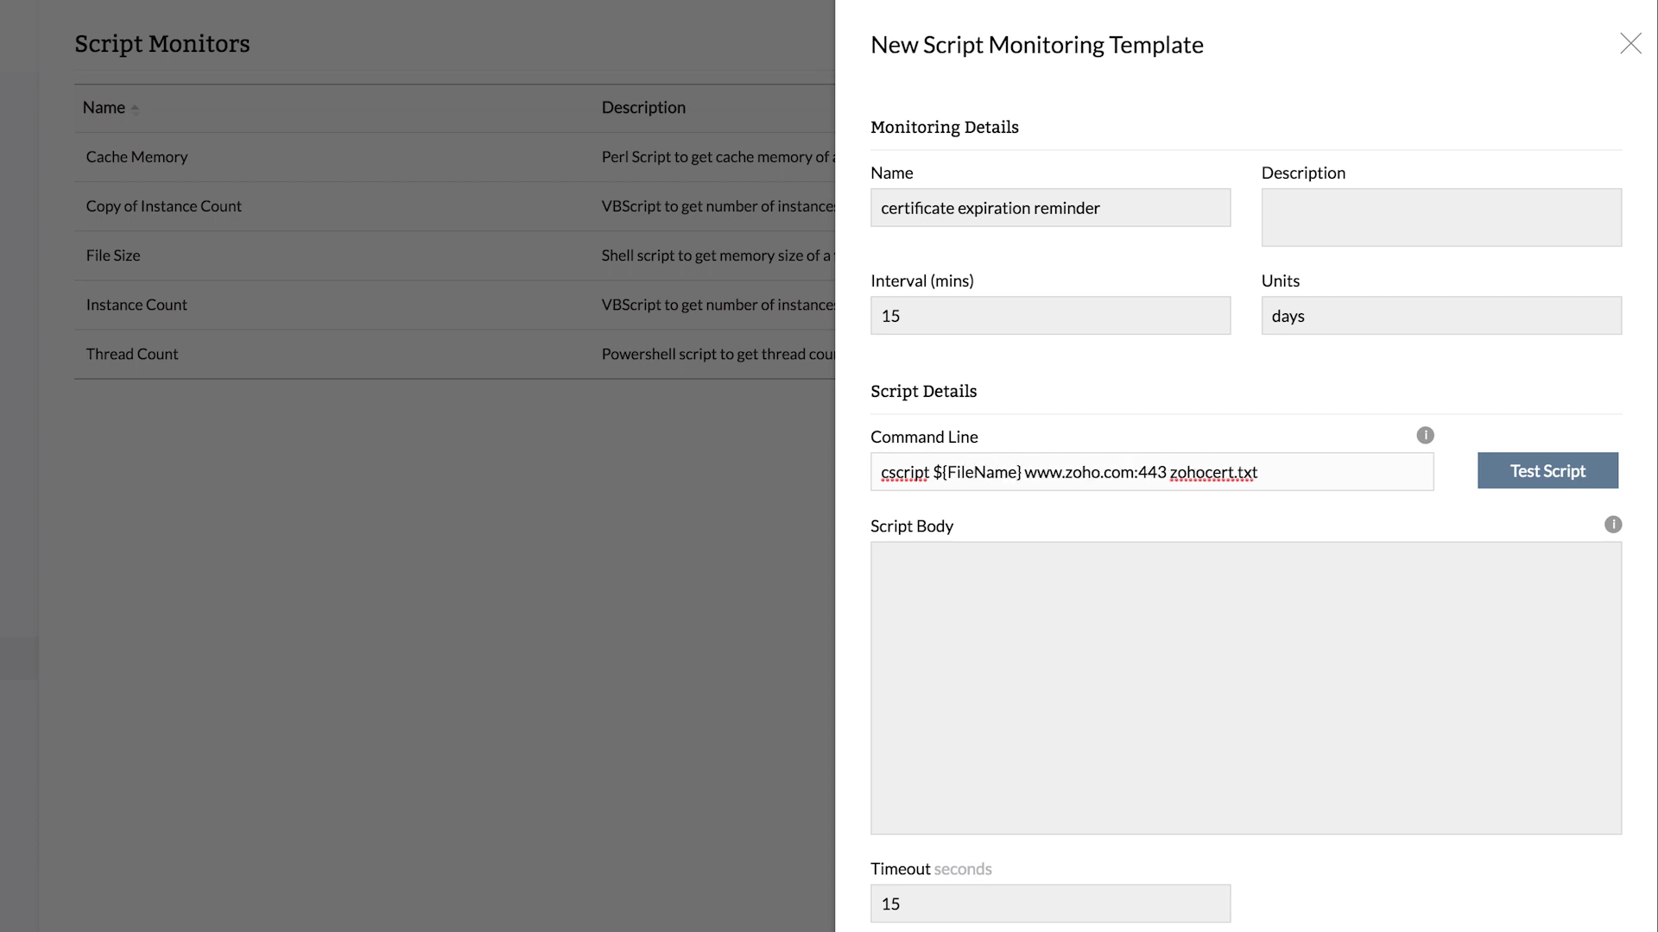
{"action": "type", "text": ".vbs"}
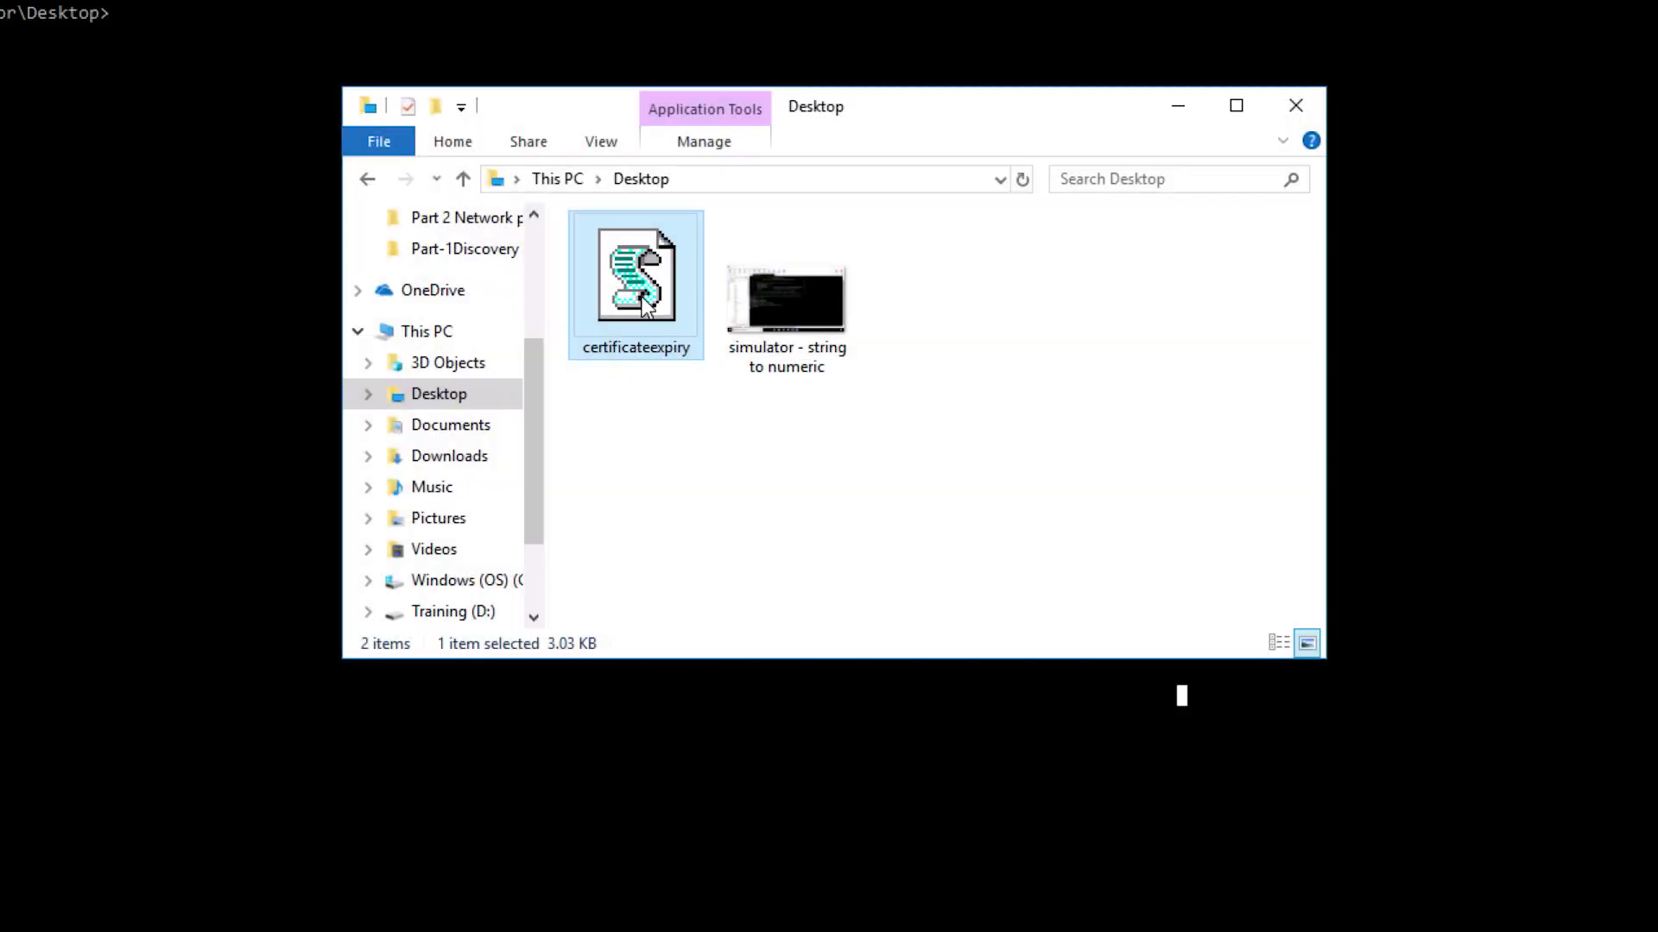
{"action": "right_click", "coordinate": [644, 304]}
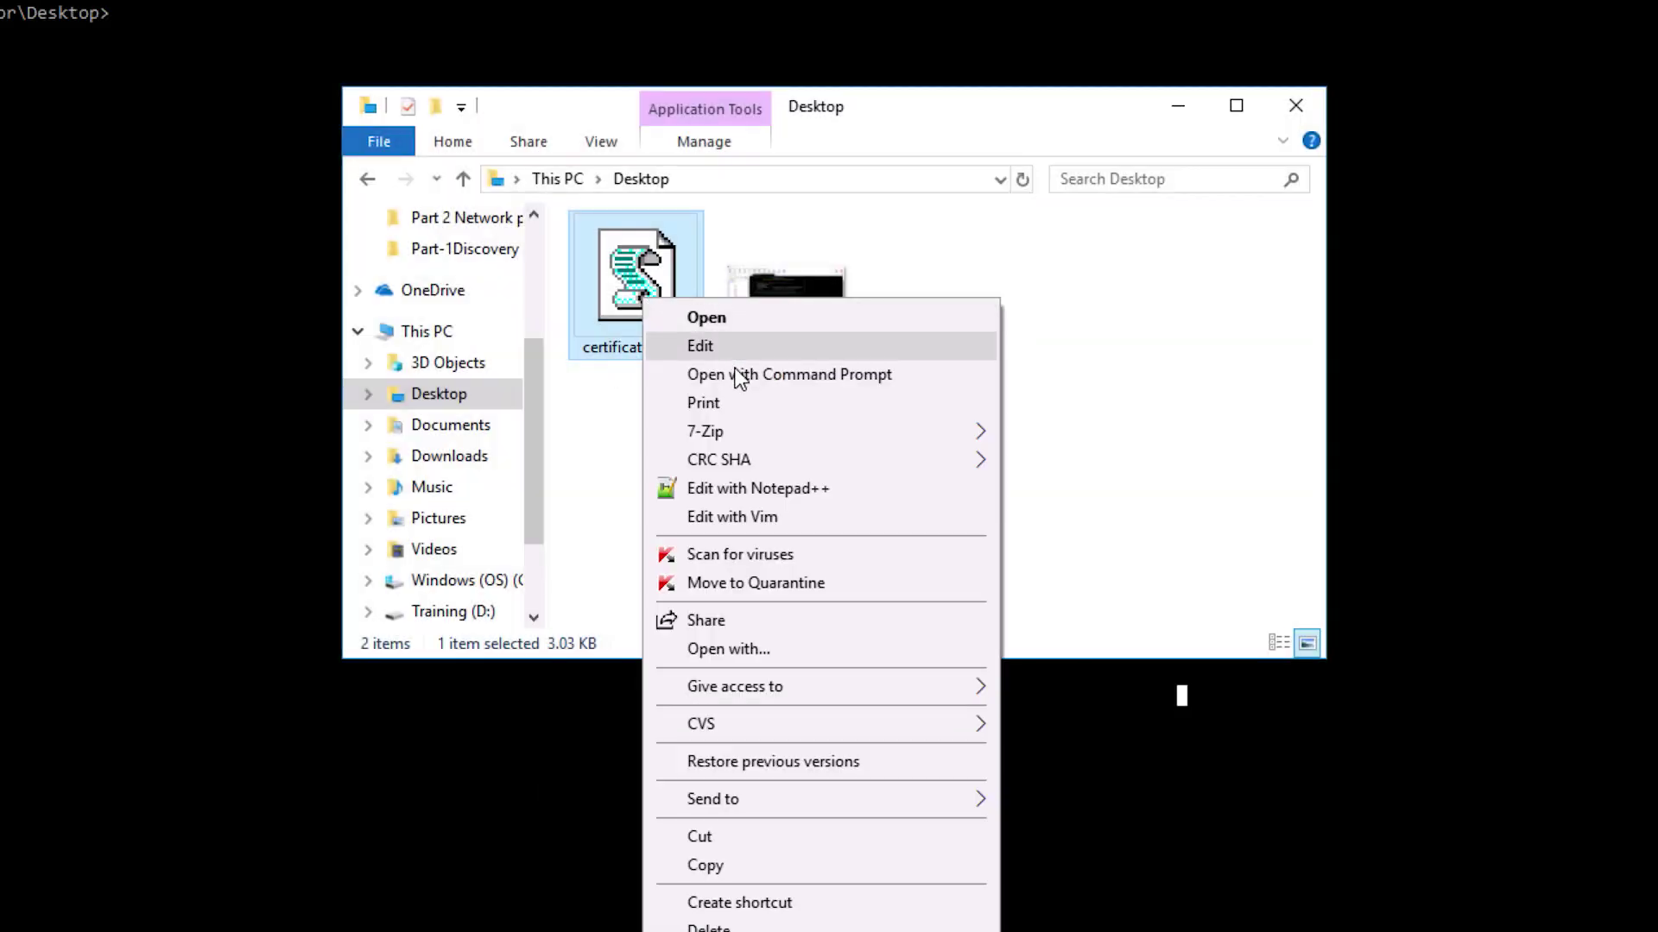
{"action": "left_click", "coordinate": [757, 481]}
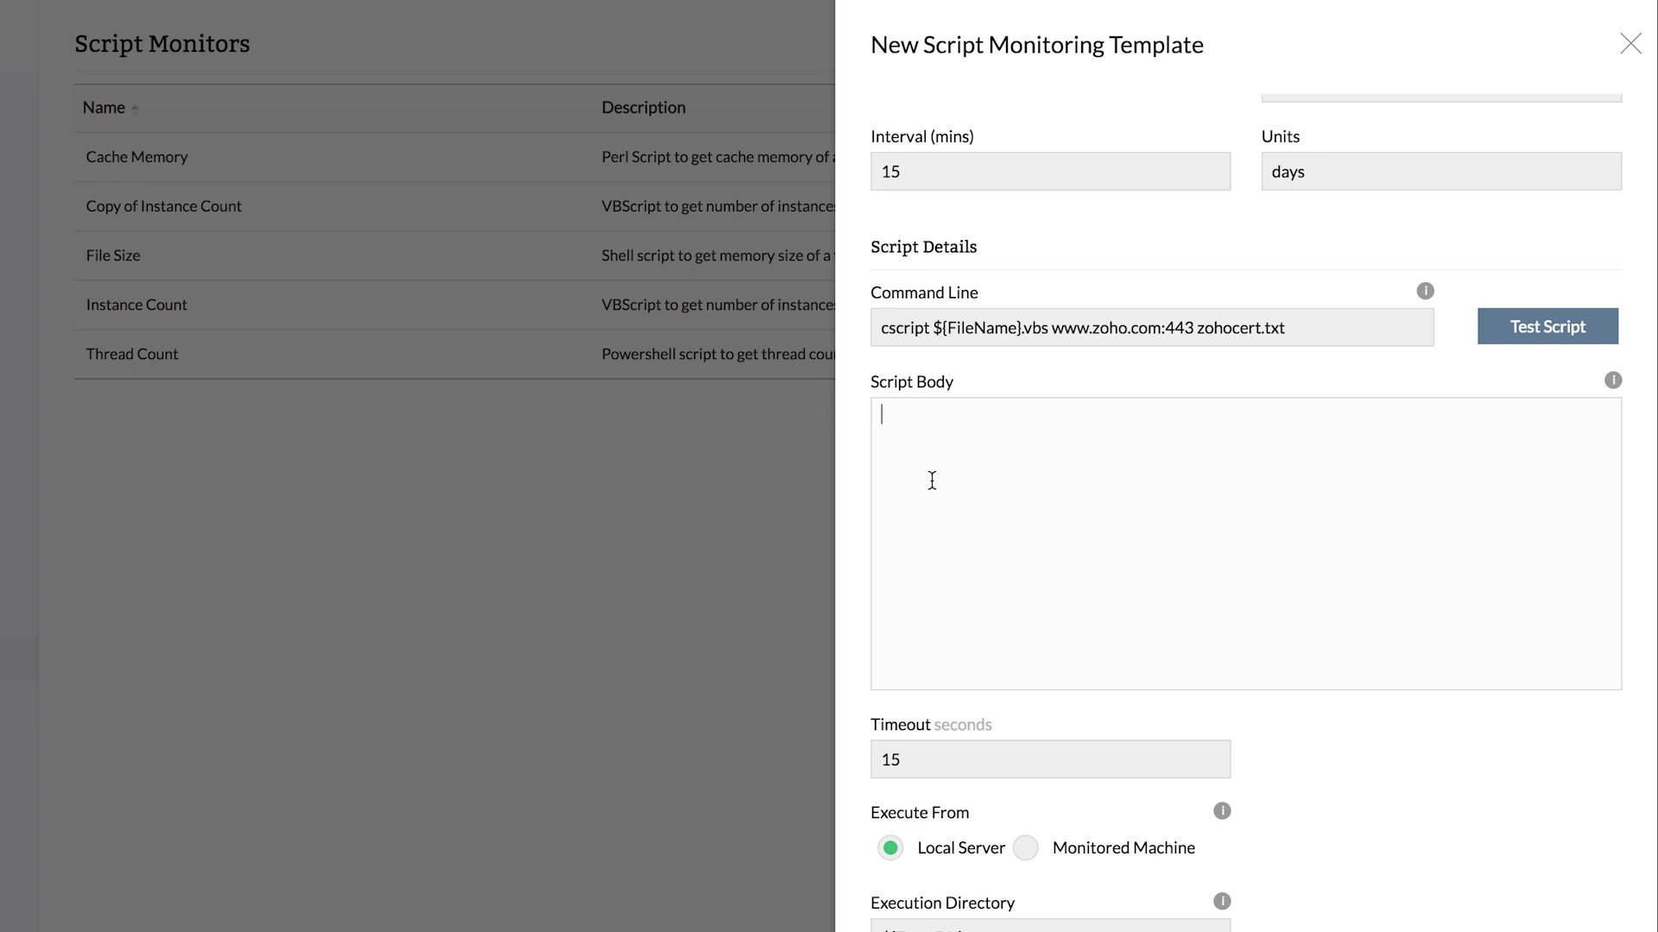
Paste the certificate-expiry VBScript into the script body and set a 15-second timeout.
{"action": "key", "text": "ctrl+v"}
{"action": "scroll", "coordinate": [1108, 500], "scroll_direction": "down", "scroll_amount": 3}
{"action": "scroll", "coordinate": [1108, 511], "scroll_direction": "down", "scroll_amount": 3}
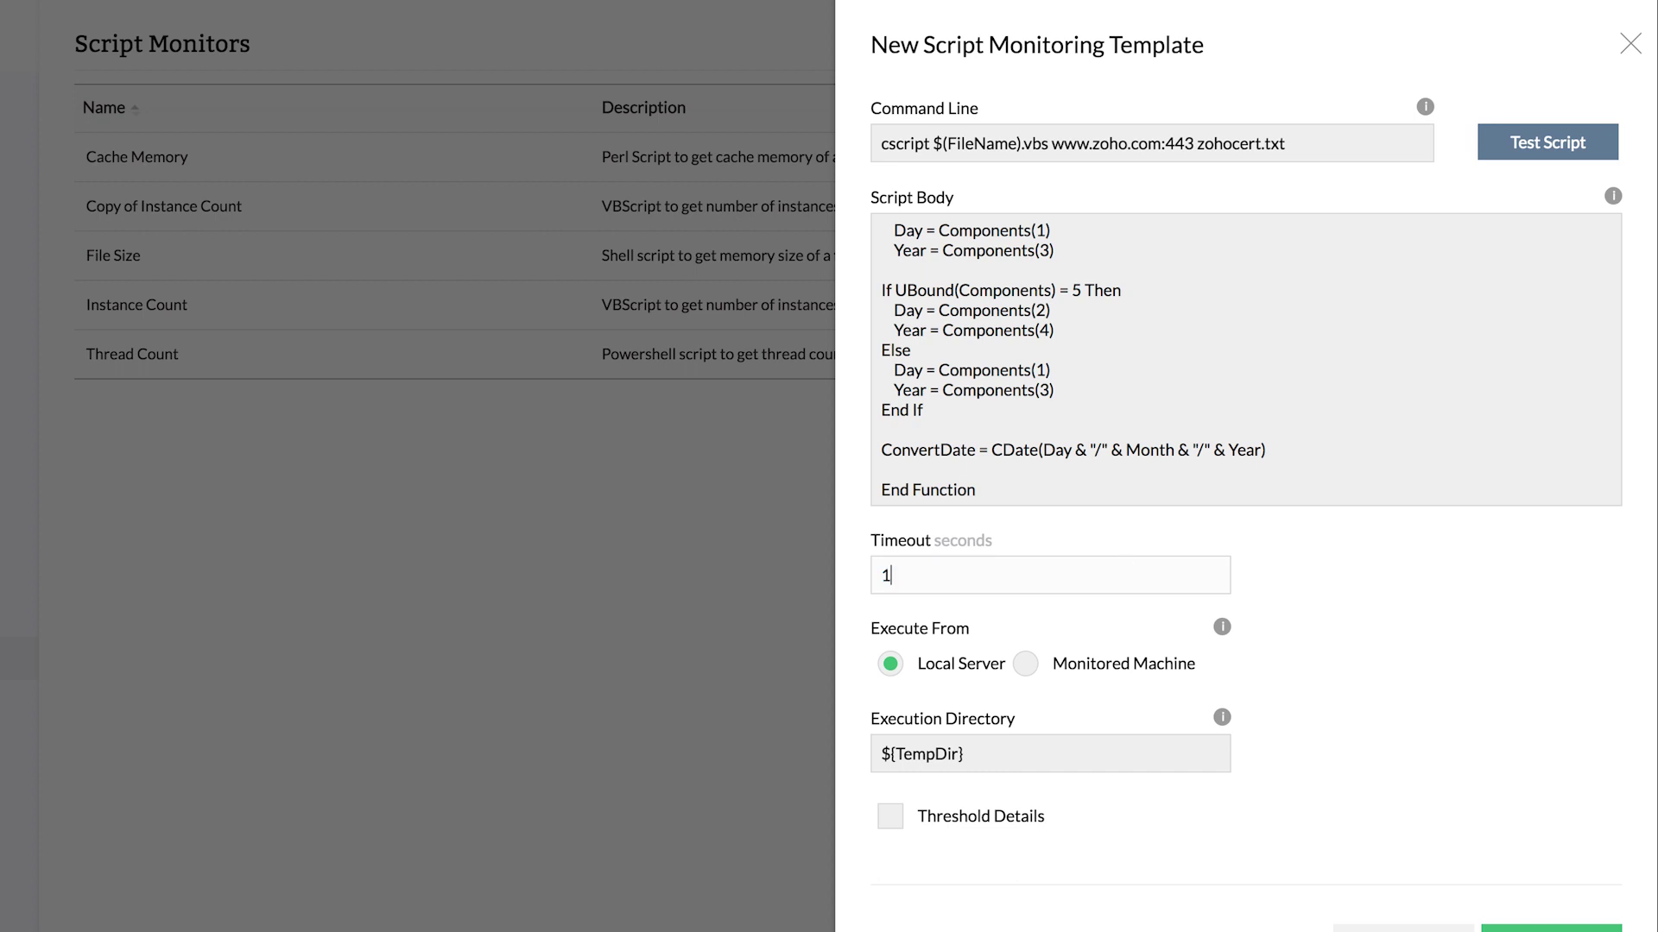
{"action": "type", "text": "5"}
{"action": "left_click", "coordinate": [1259, 582]}
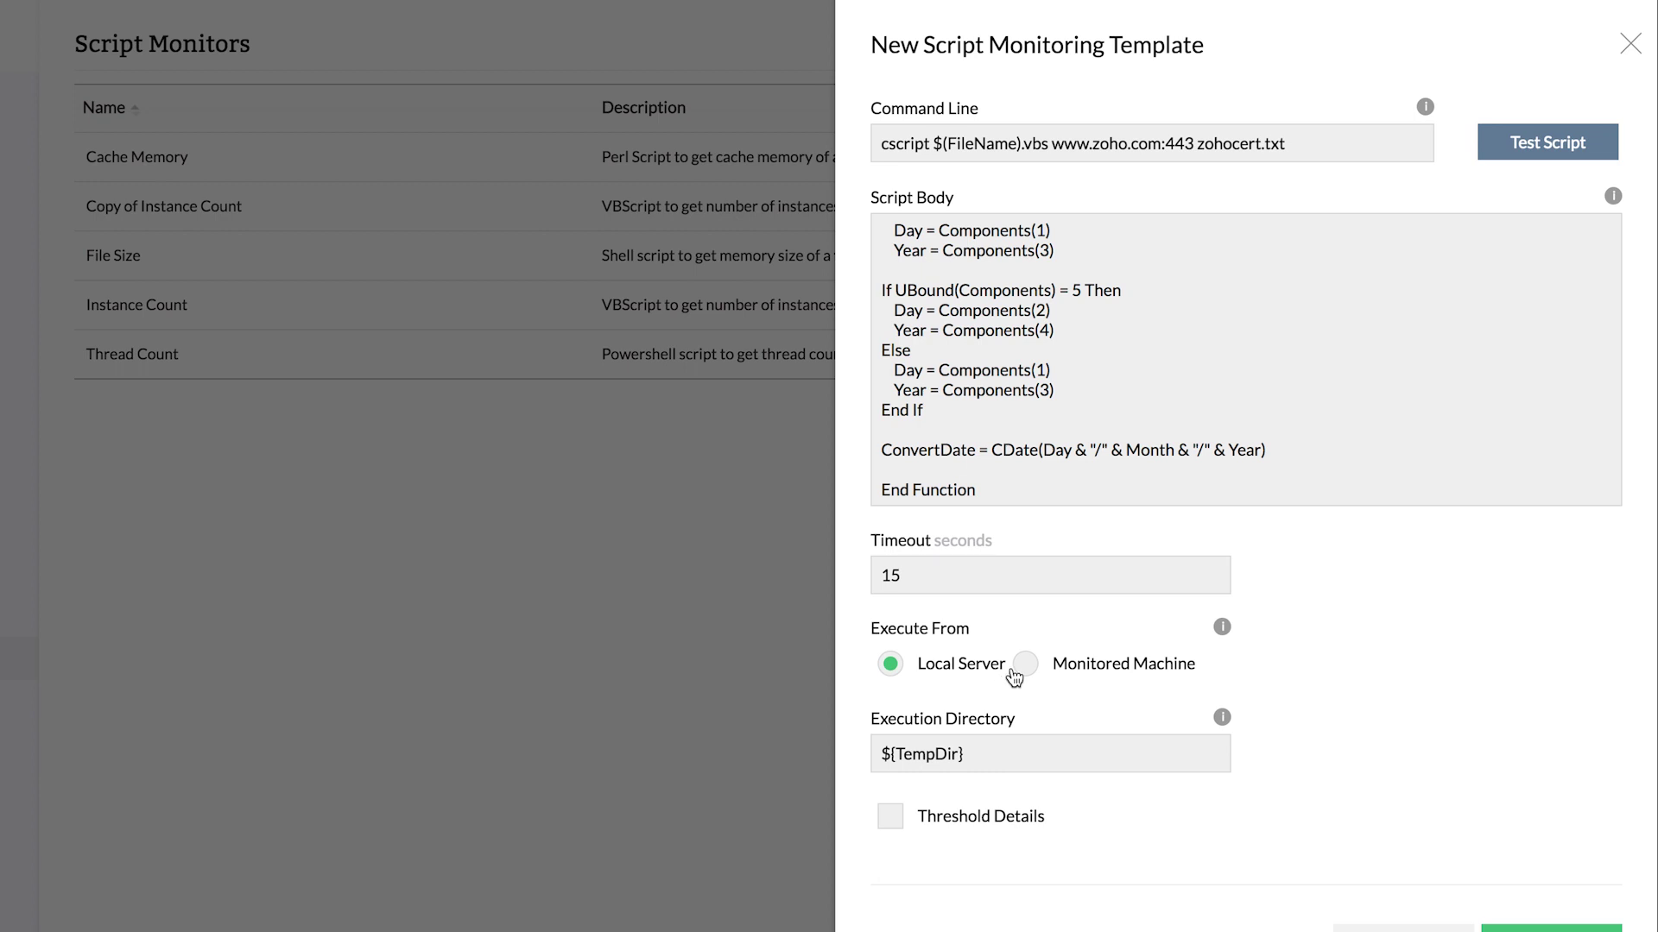
Execute from the monitored machine and edit the execution directory variable, typing UserHome over Temp.
{"action": "left_click", "coordinate": [1027, 667]}
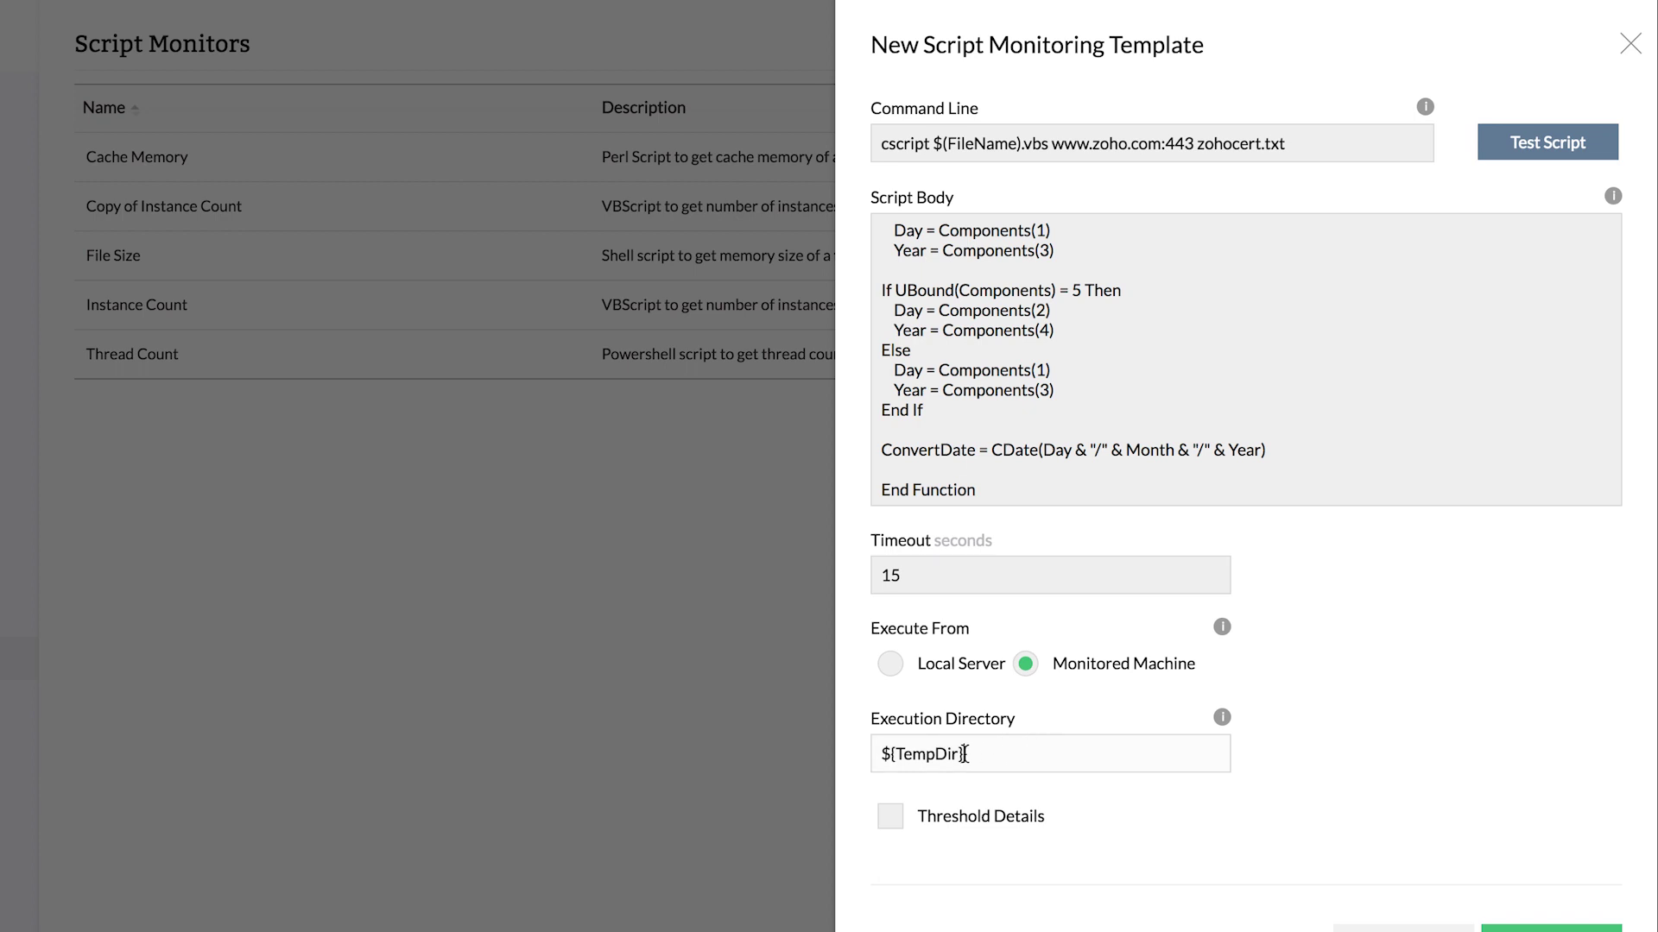
{"action": "left_click_drag", "start_coordinate": [967, 753], "coordinate": [866, 756]}
{"action": "left_click", "coordinate": [971, 756]}
{"action": "left_click_drag", "start_coordinate": [895, 754], "coordinate": [935, 754]}
{"action": "type", "text": "U"}
{"action": "type", "text": "serH"}
{"action": "type", "text": "ome"}
Enable threshold details with Critical and Rearm values both set to 30.
{"action": "left_click", "coordinate": [889, 755]}
{"action": "scroll", "coordinate": [1300, 738], "scroll_direction": "down", "scroll_amount": 4}
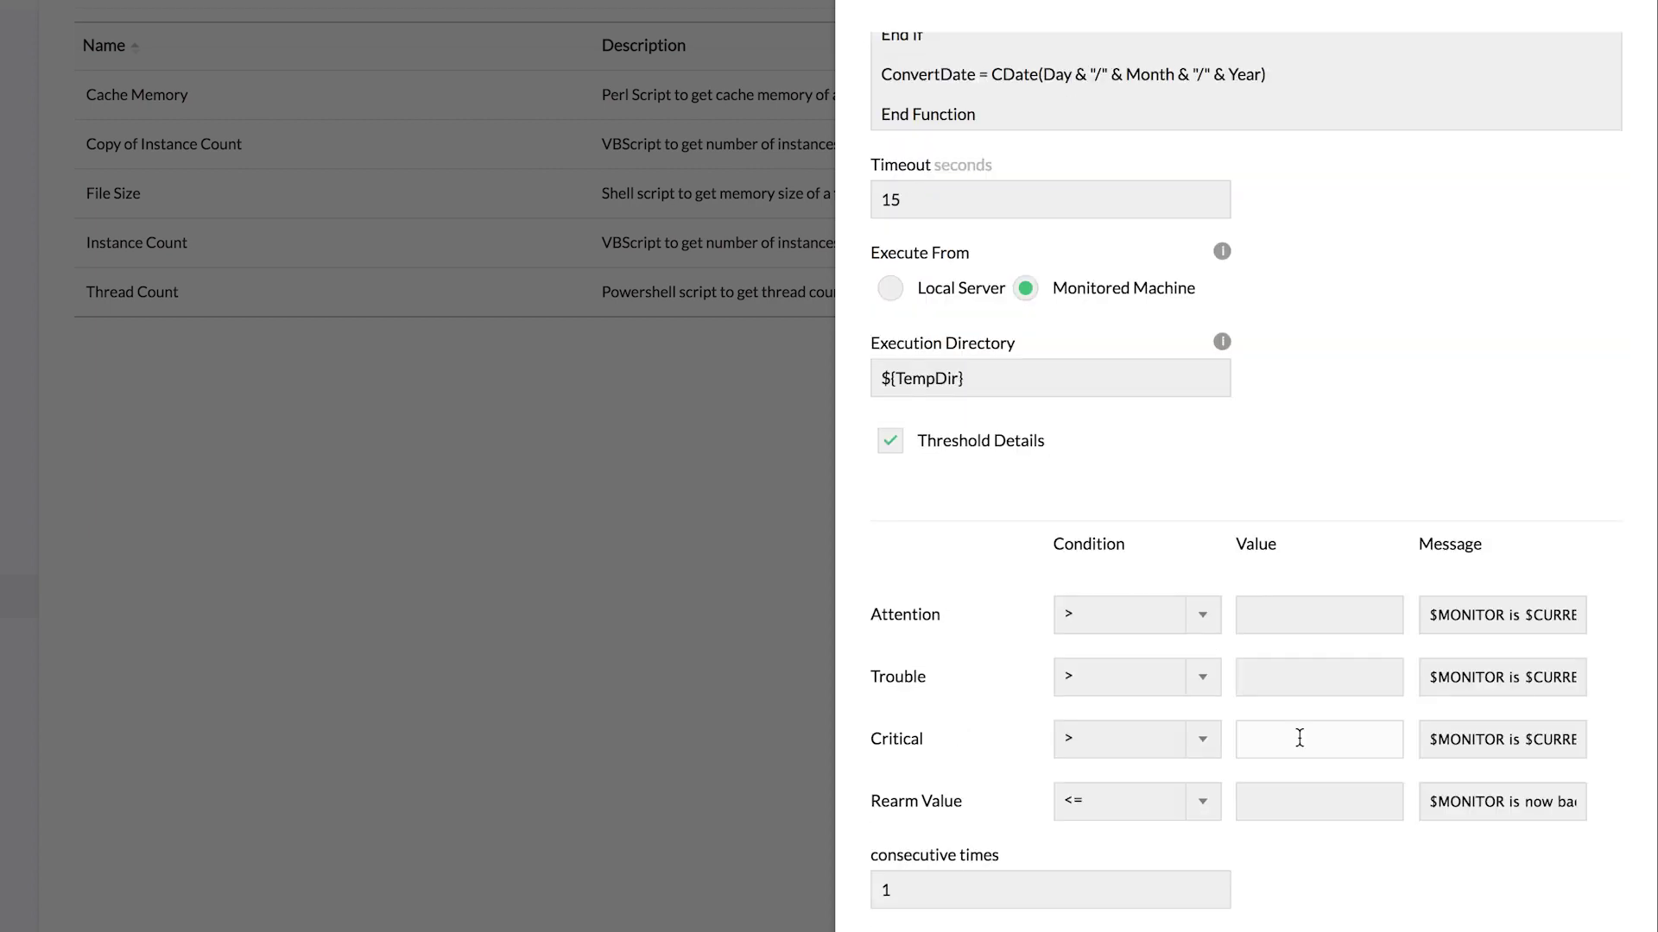
{"action": "type", "text": "30"}
{"action": "left_click", "coordinate": [1357, 809]}
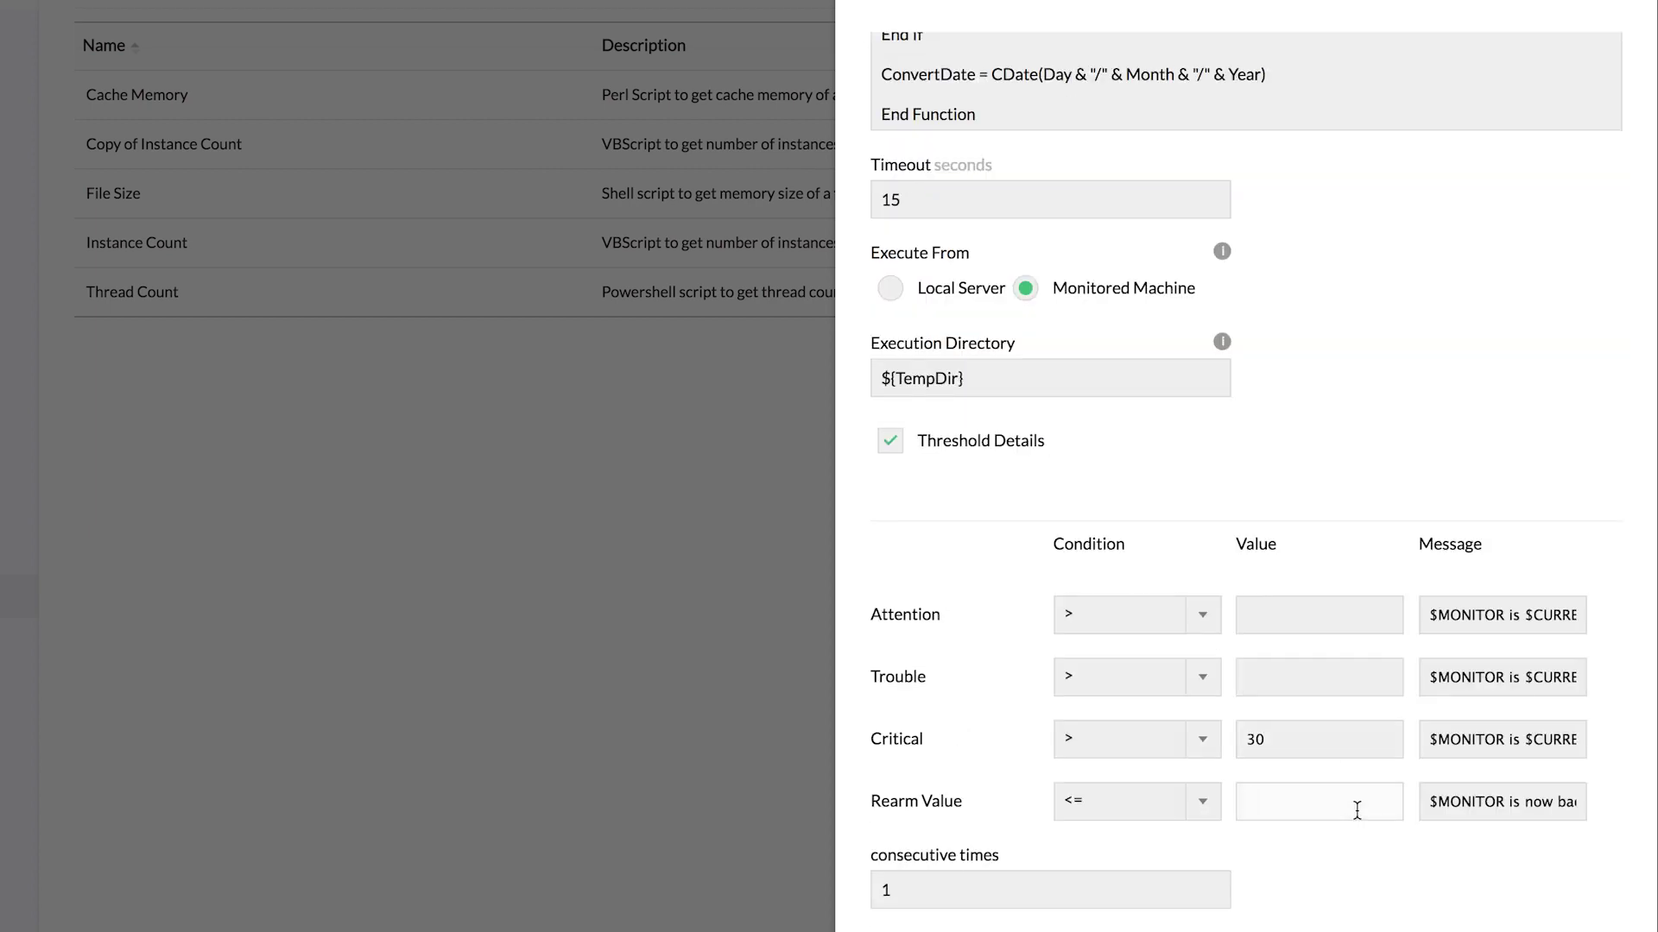
{"action": "type", "text": "30"}
{"action": "left_click", "coordinate": [1071, 888]}
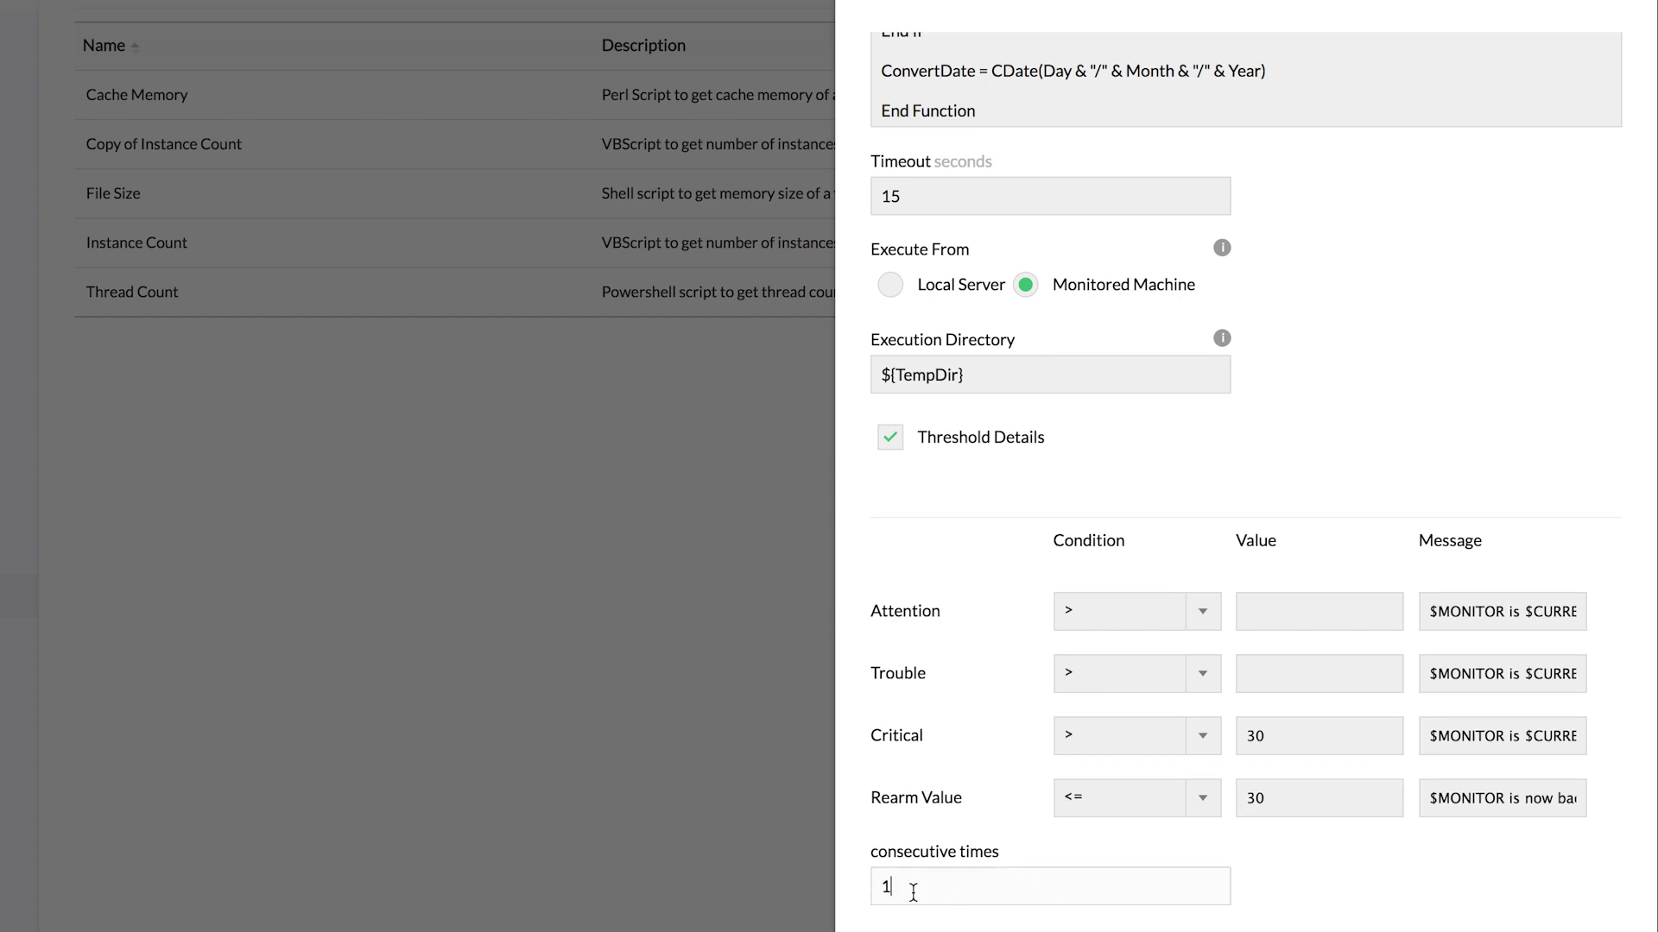
{"action": "scroll", "coordinate": [1396, 760], "scroll_direction": "up", "scroll_amount": 1}
{"action": "scroll", "coordinate": [1396, 760], "scroll_direction": "up", "scroll_amount": 4}
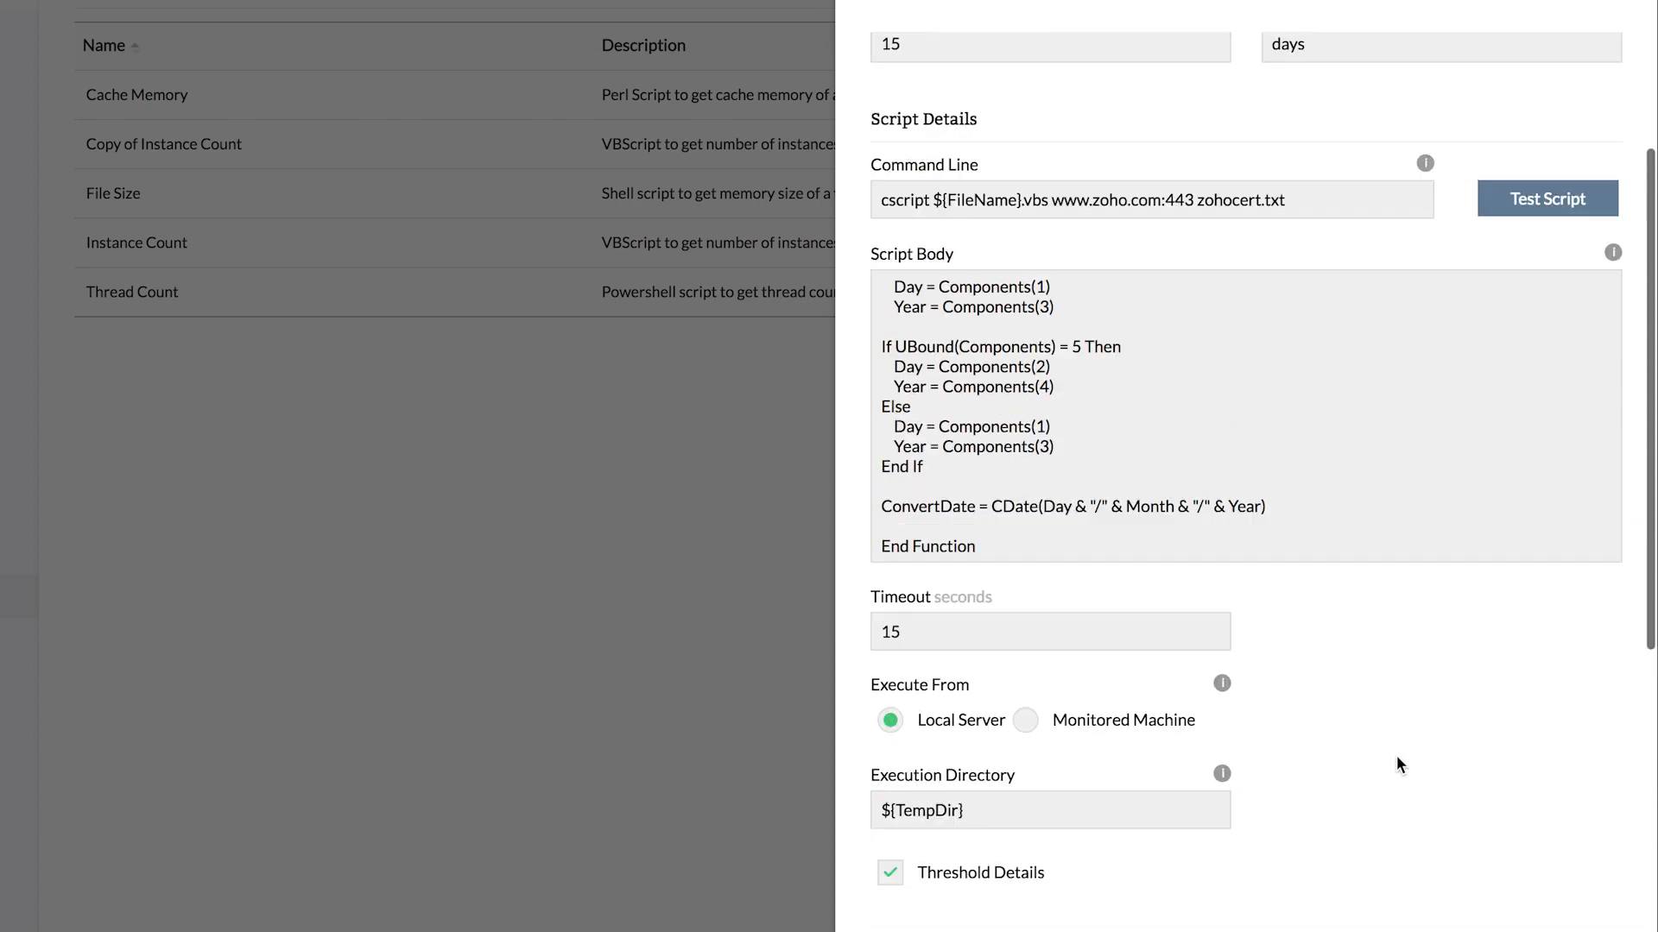
{"action": "scroll", "coordinate": [1396, 760], "scroll_direction": "up", "scroll_amount": 2}
Test the script on Test server (192.168.141.38) and confirm 295 days until certificate expiry.
{"action": "left_click", "coordinate": [1541, 324]}
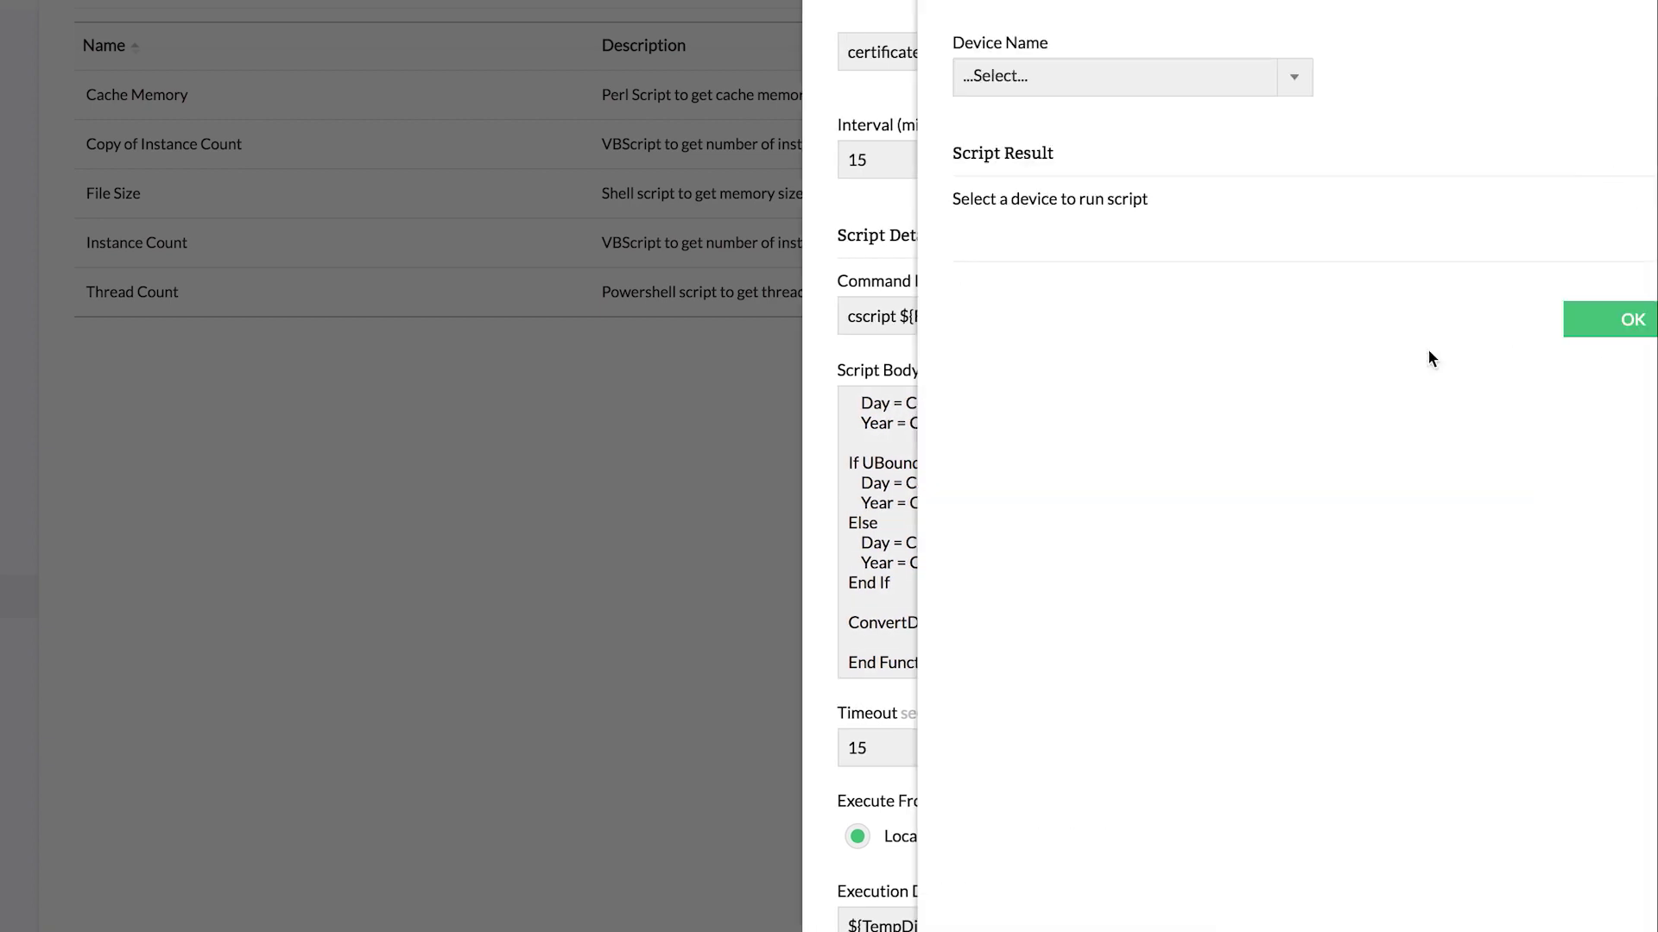
{"action": "left_click", "coordinate": [1068, 90]}
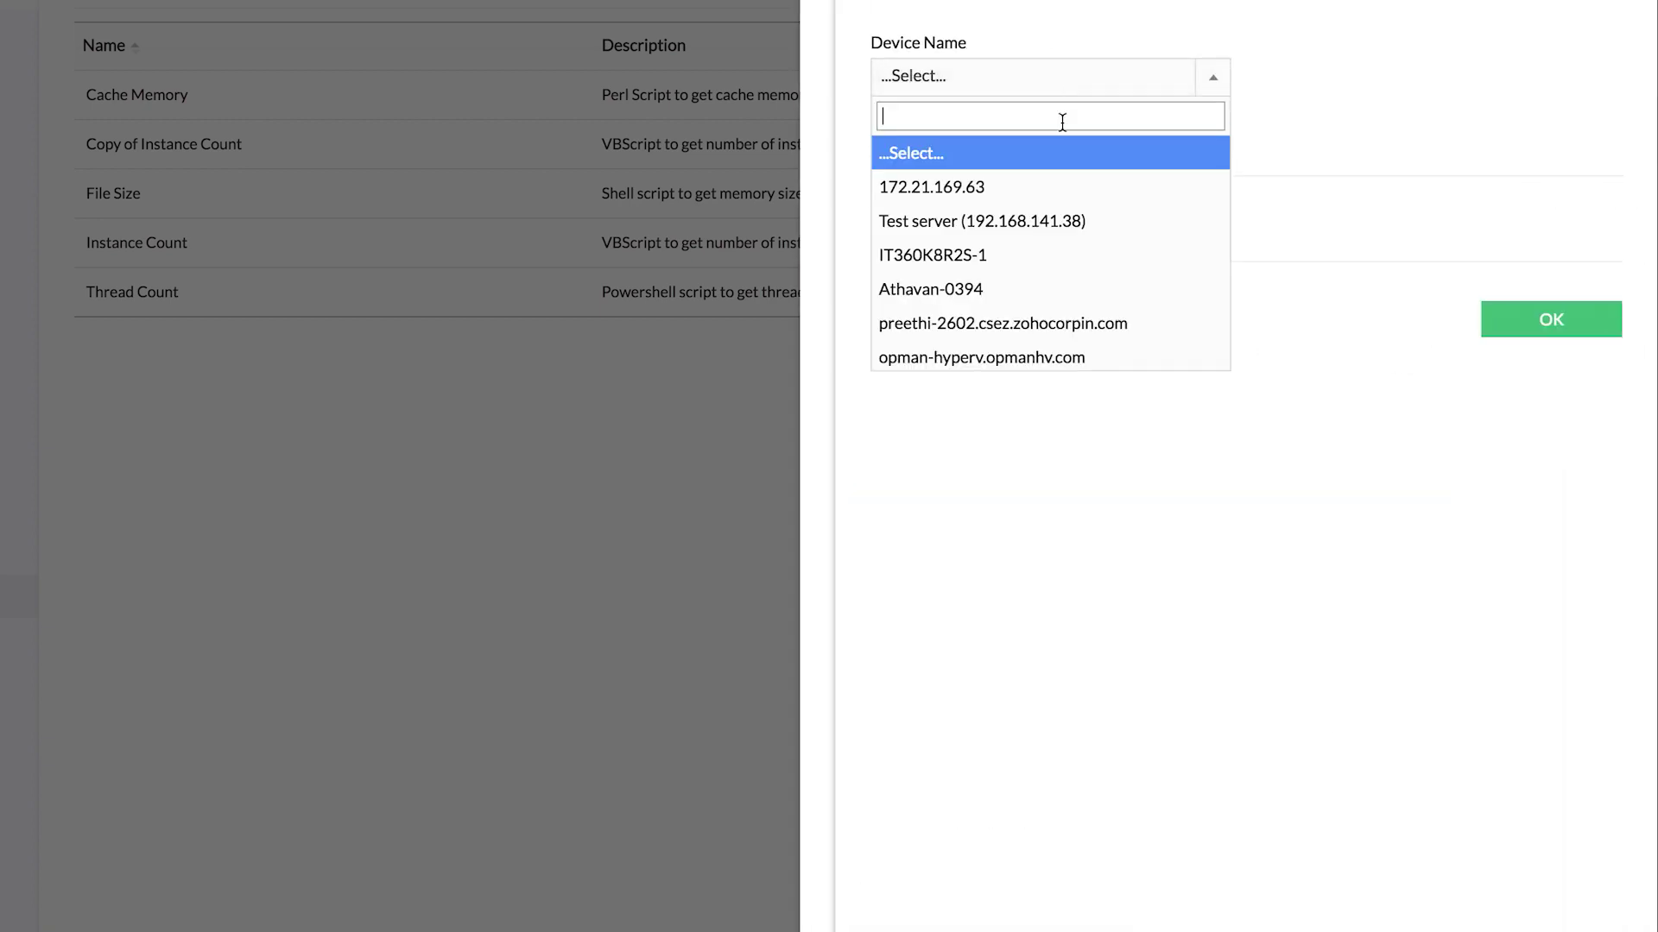
{"action": "left_click", "coordinate": [1027, 222]}
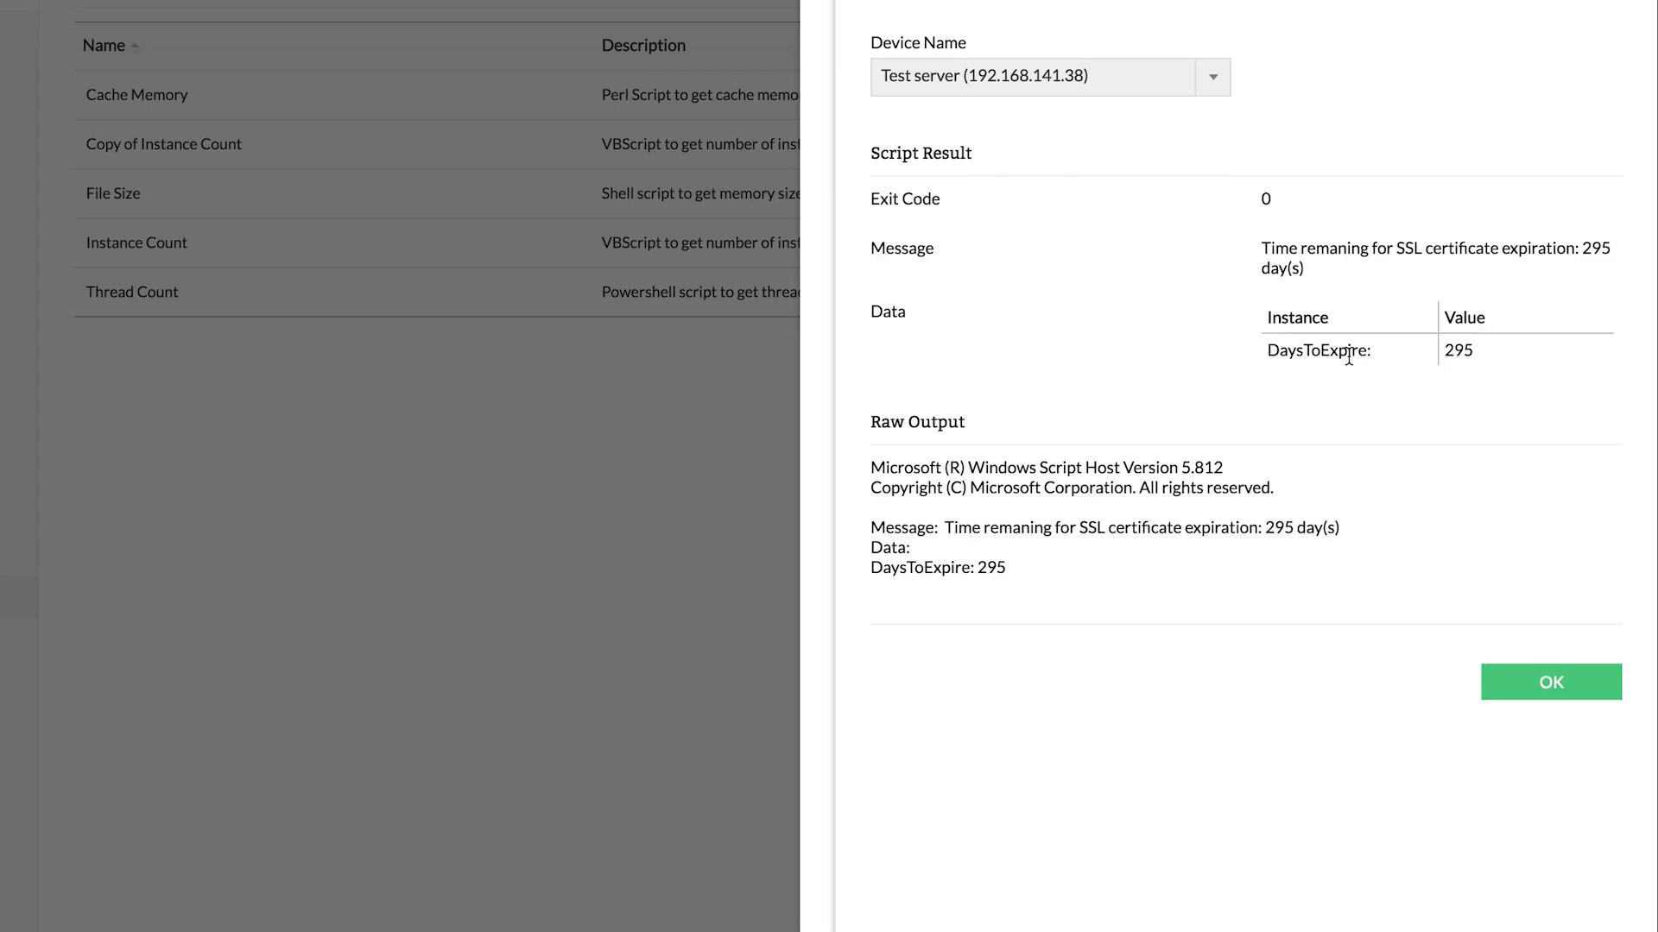
{"action": "left_click_drag", "start_coordinate": [1261, 347], "coordinate": [1482, 366]}
{"action": "left_click", "coordinate": [1495, 366]}
Close the test results and save the 'certificate expiration reminder' template.
{"action": "left_click", "coordinate": [1552, 685]}
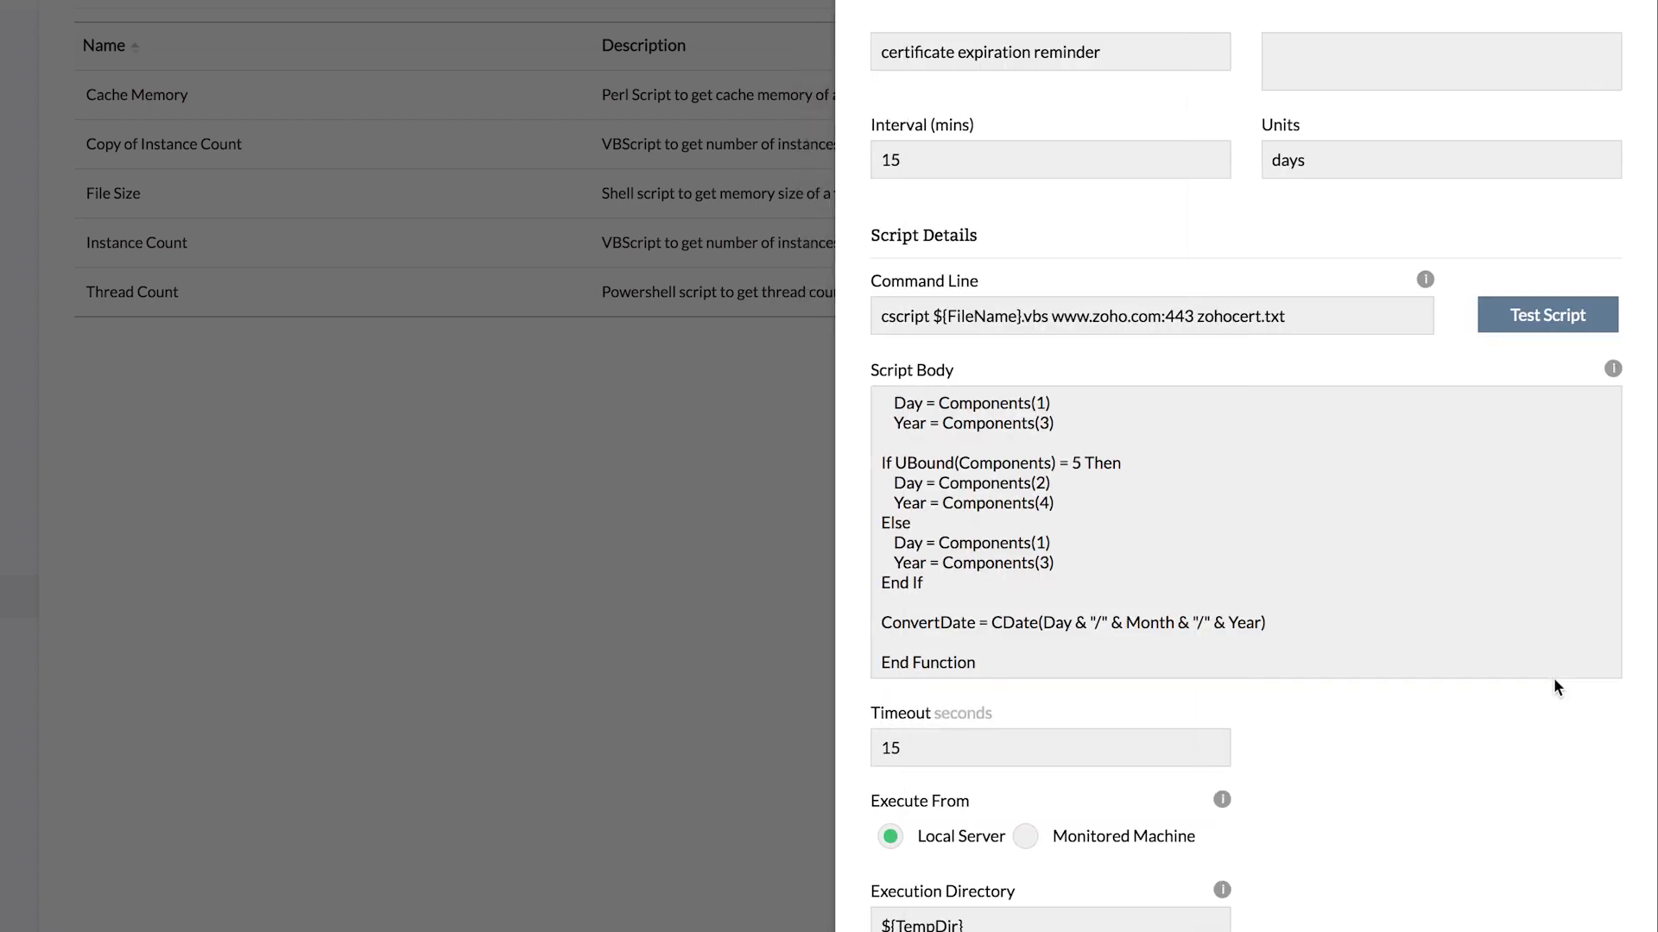
{"action": "scroll", "coordinate": [1552, 678], "scroll_direction": "down", "scroll_amount": 2}
{"action": "scroll", "coordinate": [1554, 682], "scroll_direction": "down", "scroll_amount": 5}
{"action": "scroll", "coordinate": [1554, 682], "scroll_direction": "down", "scroll_amount": 2}
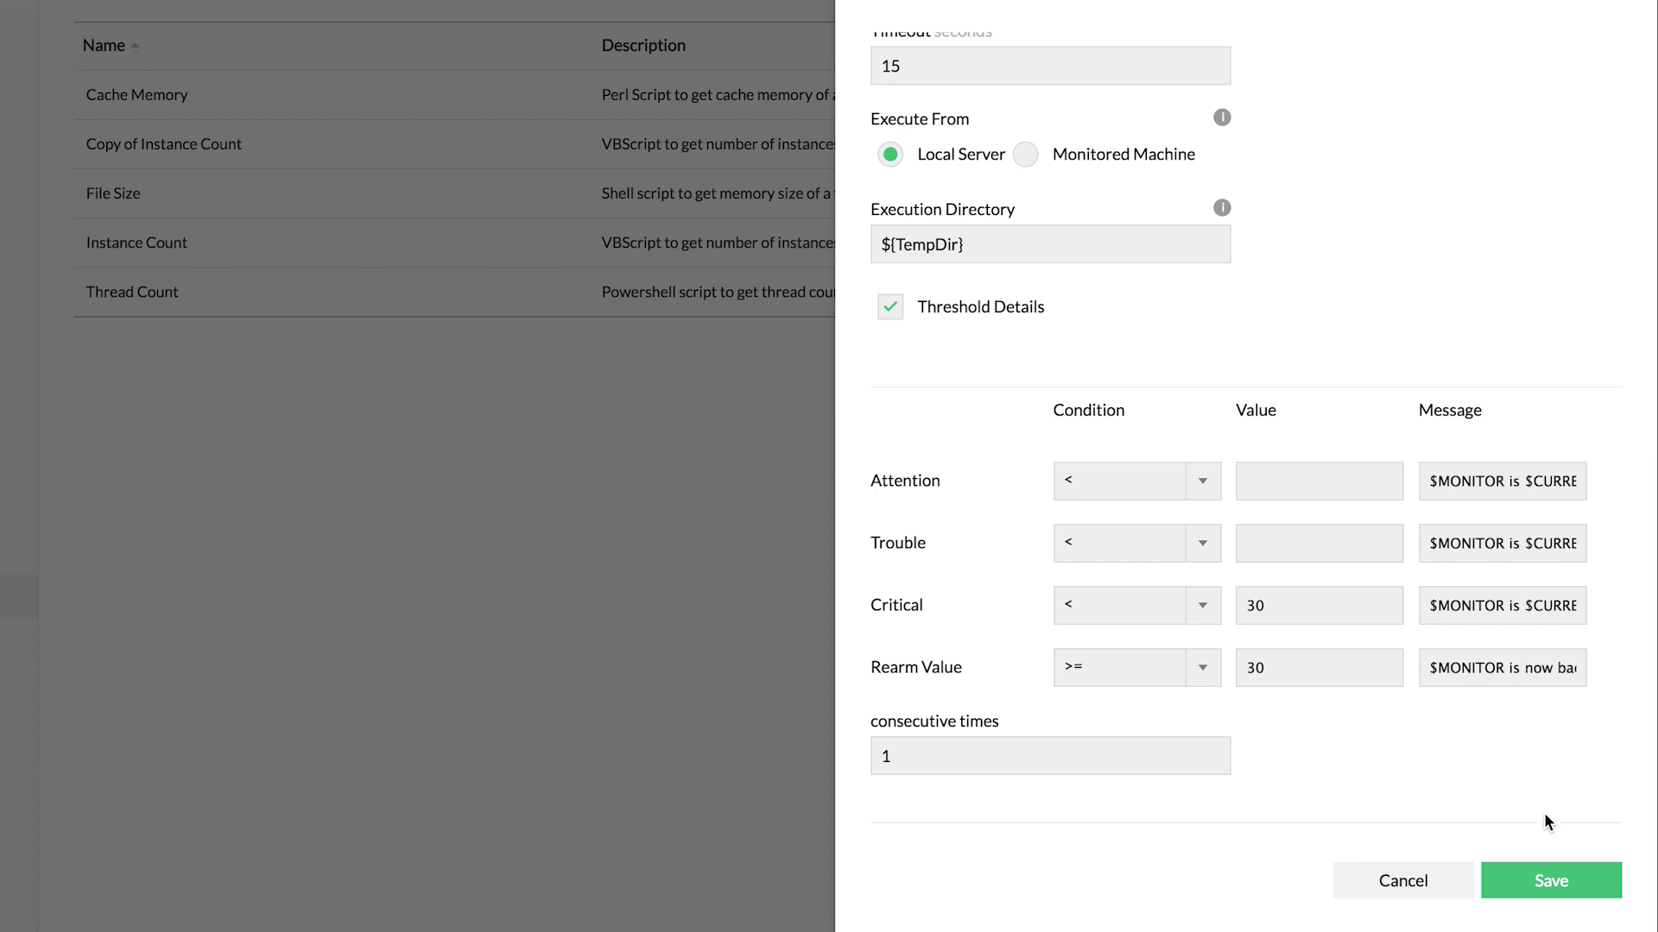
{"action": "left_click", "coordinate": [1543, 881]}
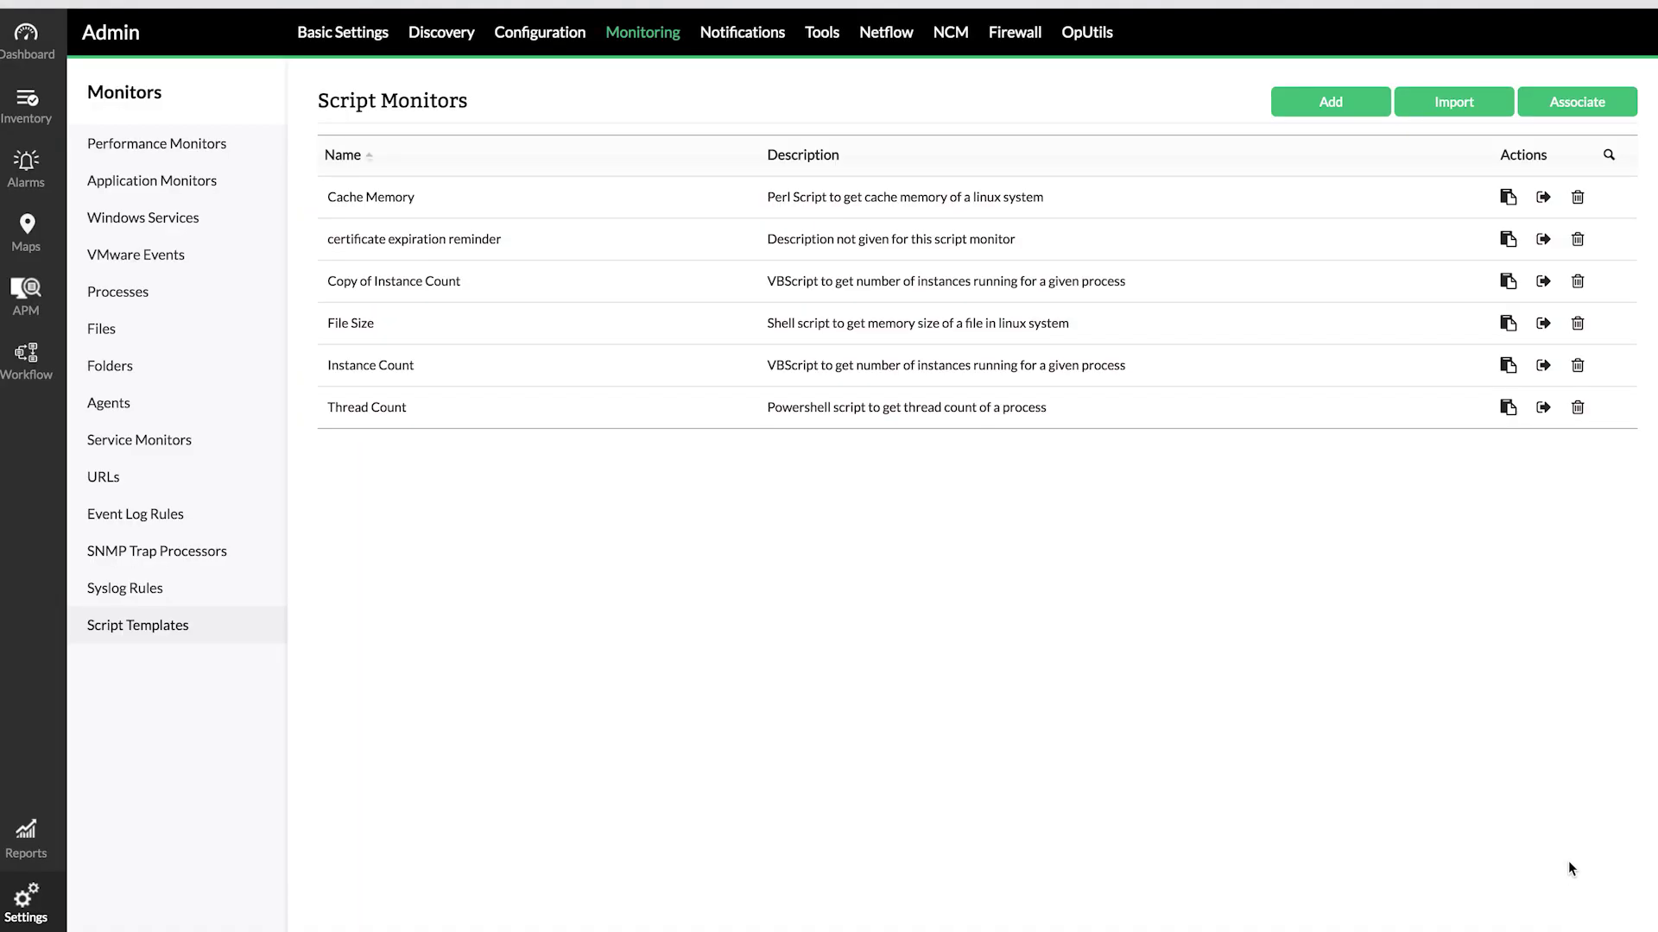